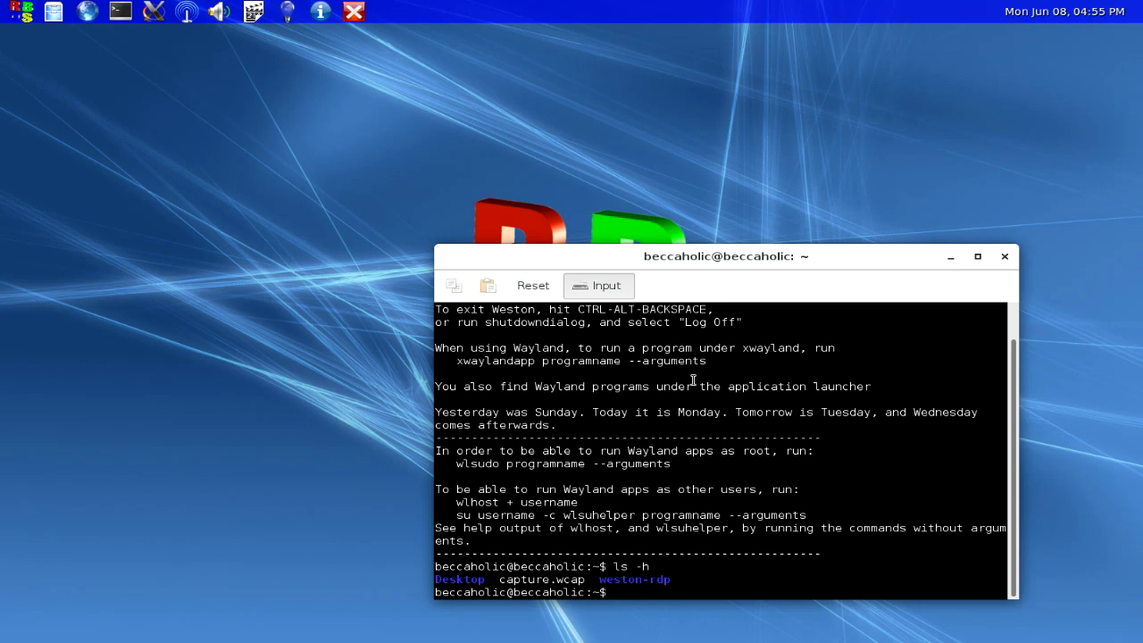
Step: List the home folder's contents in long format with human-readable file sizes
text(l -h)
key(Return)
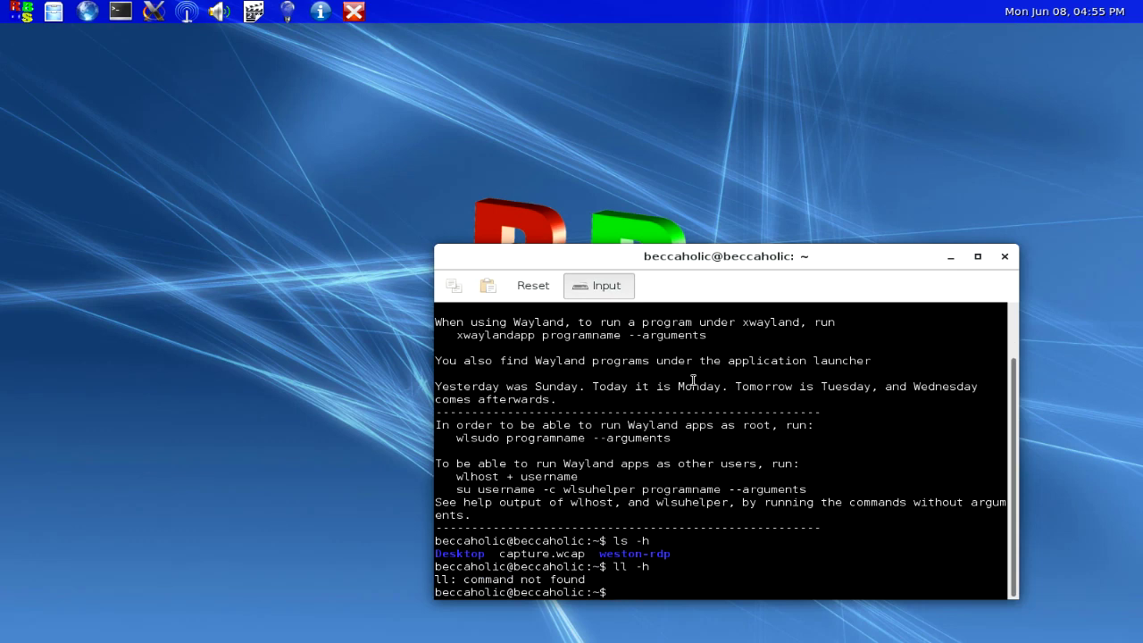
text(ls -lh)
key(Return)
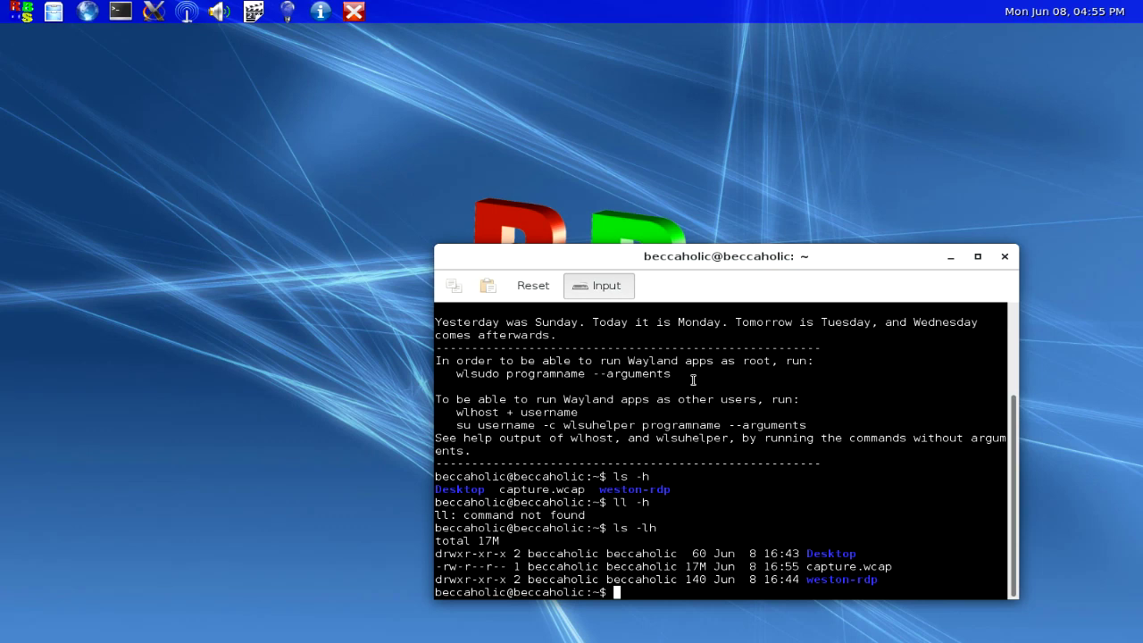
Step: Rename the file capture.wcap to capture1.wcap from the command line
text(mv ca)
key(Tab)
text(ca)
key(Tab)
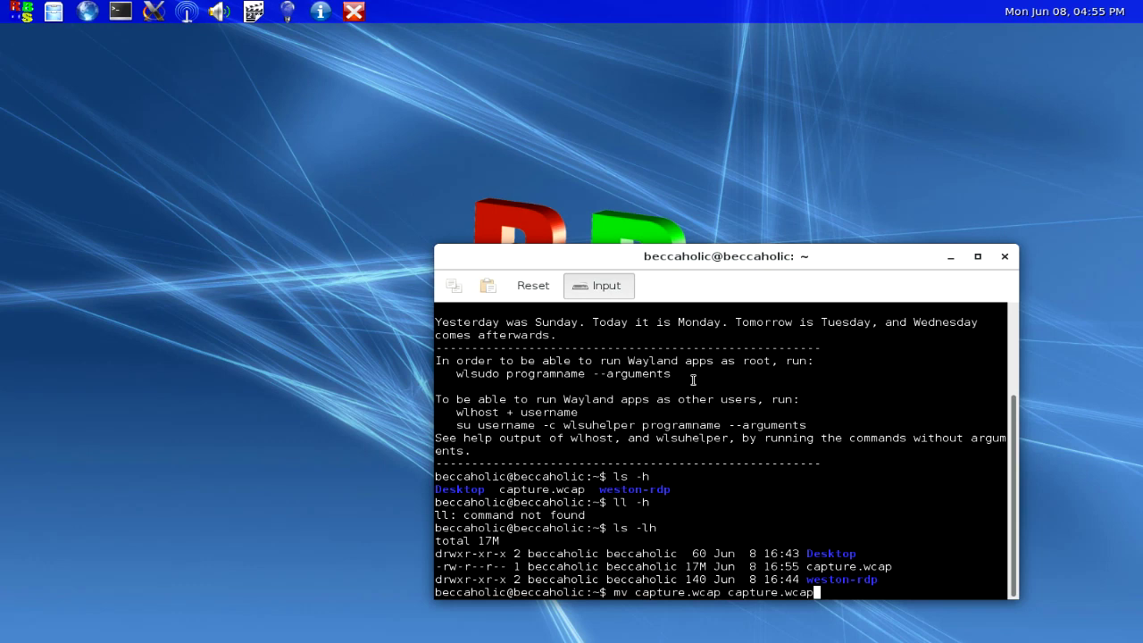
key(Left)
key(Left)
key(Left)
key(Left)
key(Left)
text(1)
key(Return)
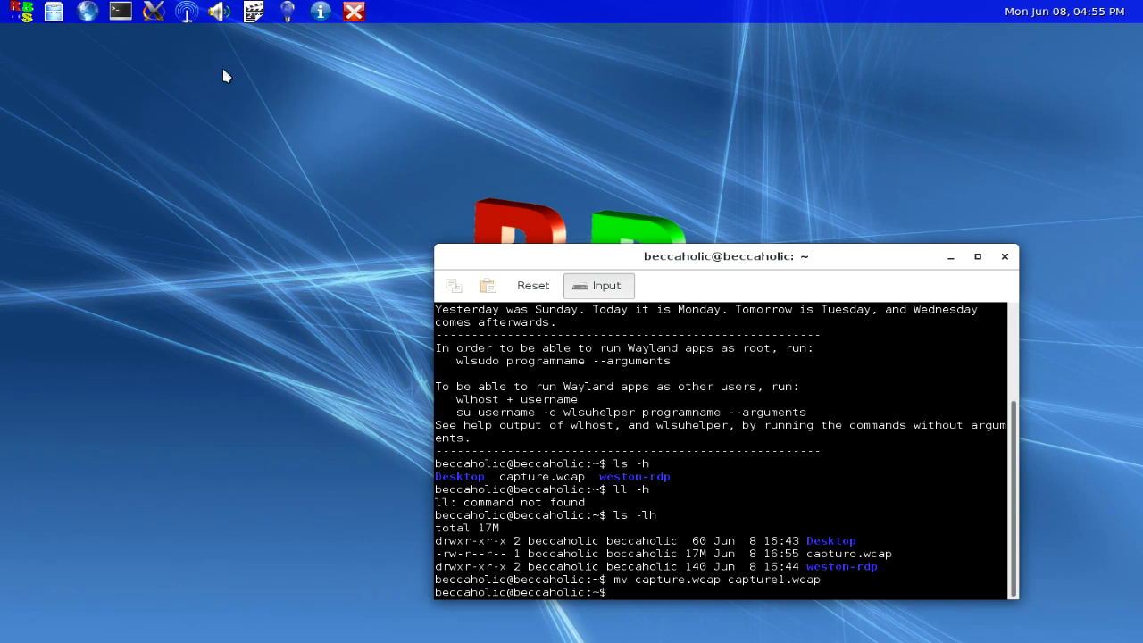
Step: Switch to the Otter web browser and load dropbox.com
click(87, 11)
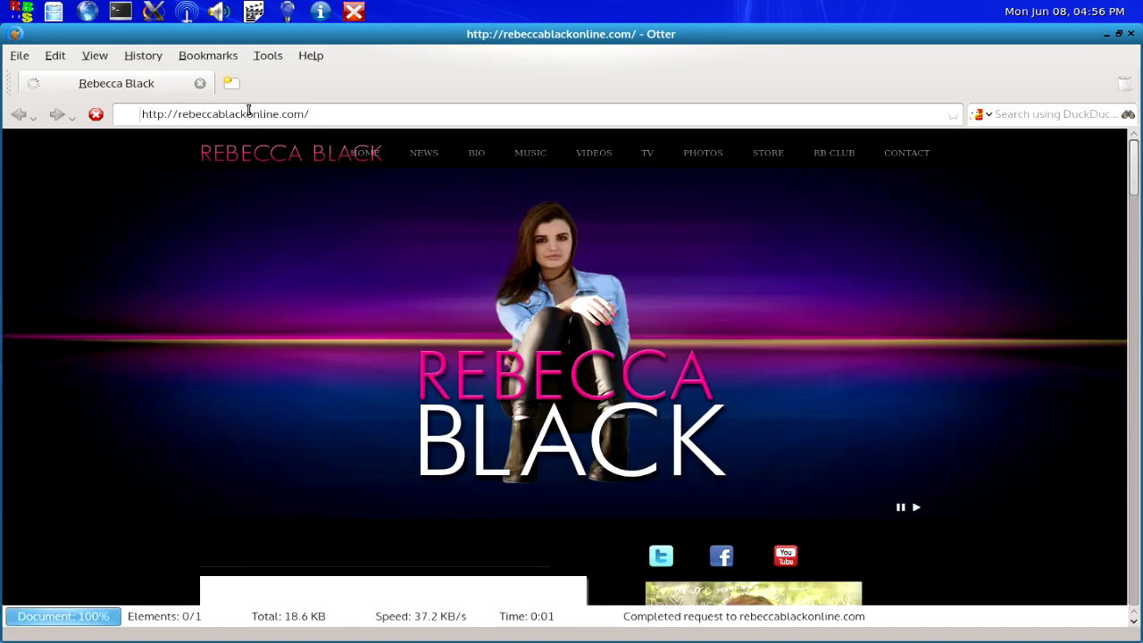
click(248, 113)
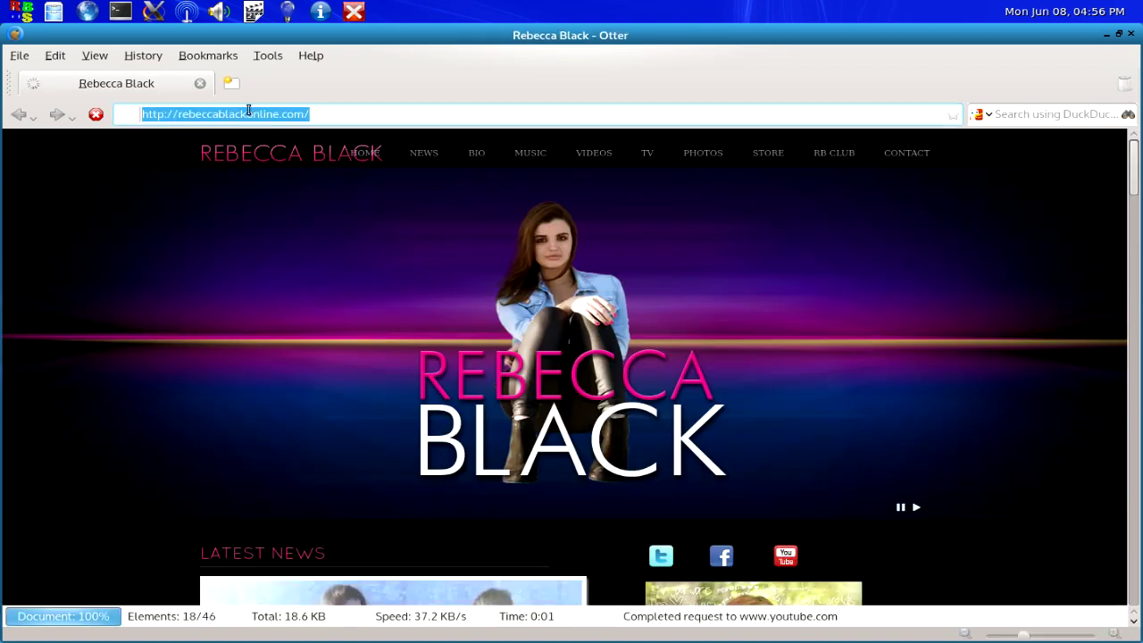
text(dropbox.com)
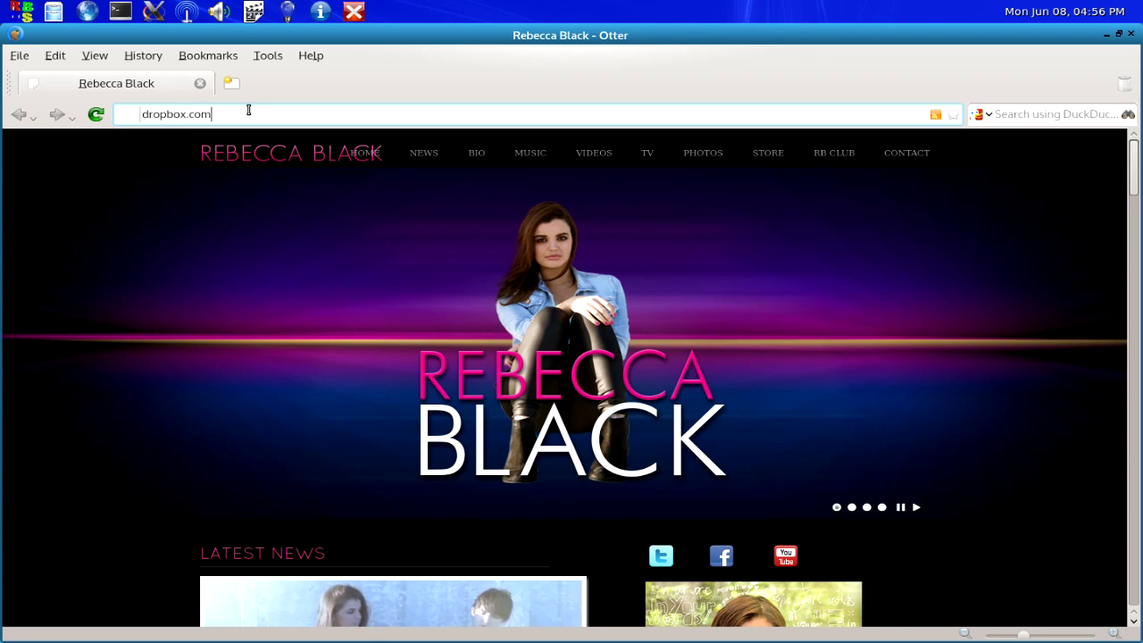
key(Return)
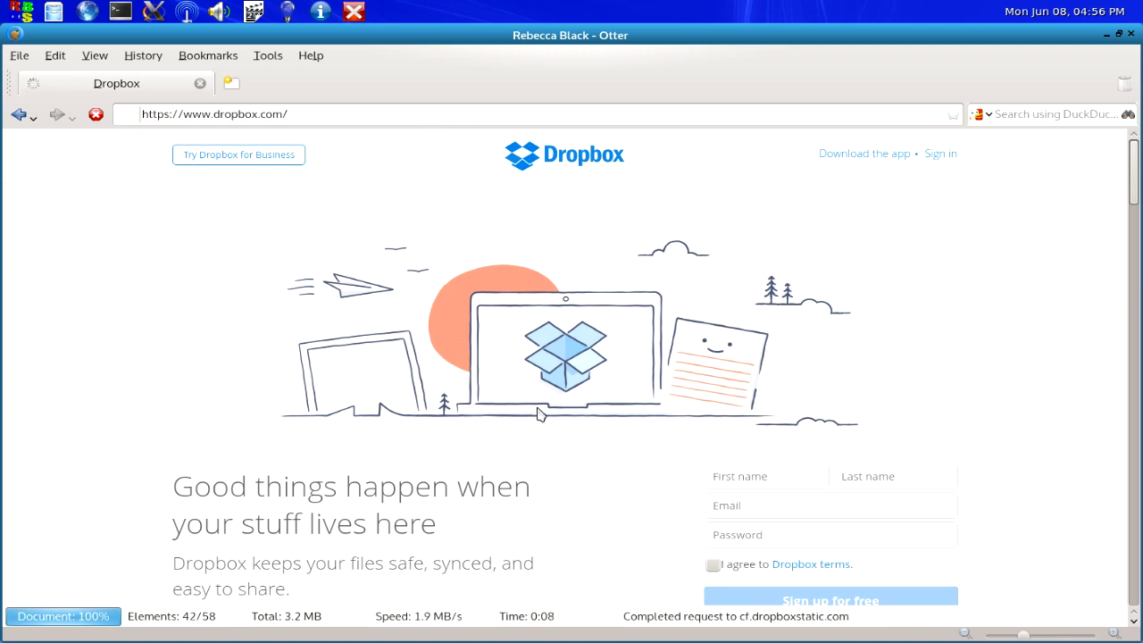
Step: Open the Dropbox sign-in form and move to its password field
click(940, 155)
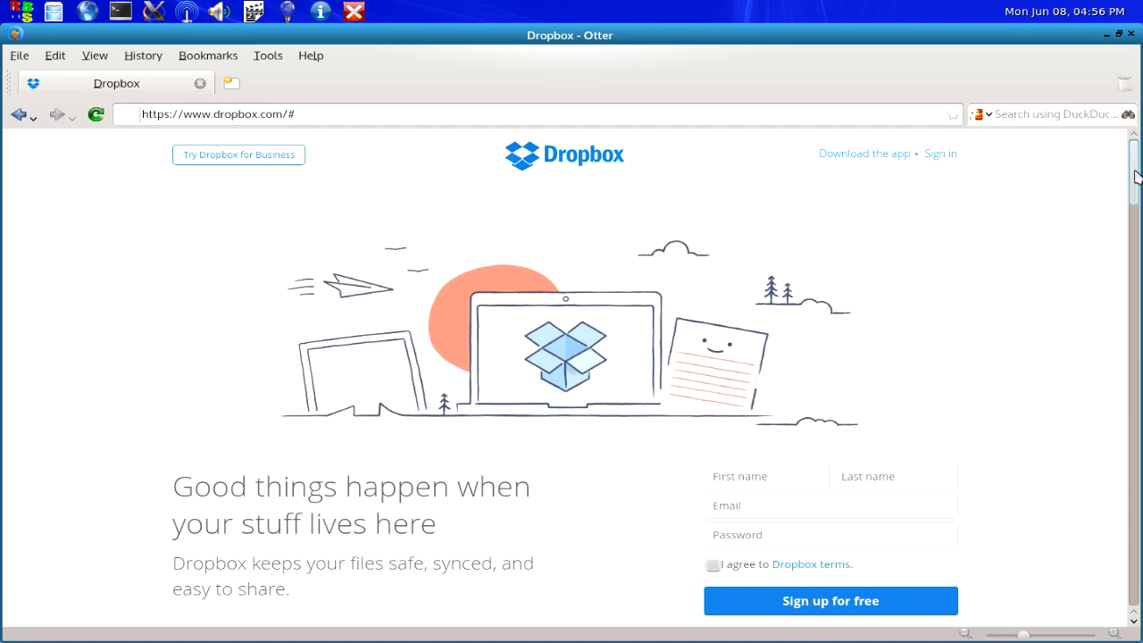
drag(1135, 175, 1036, 166)
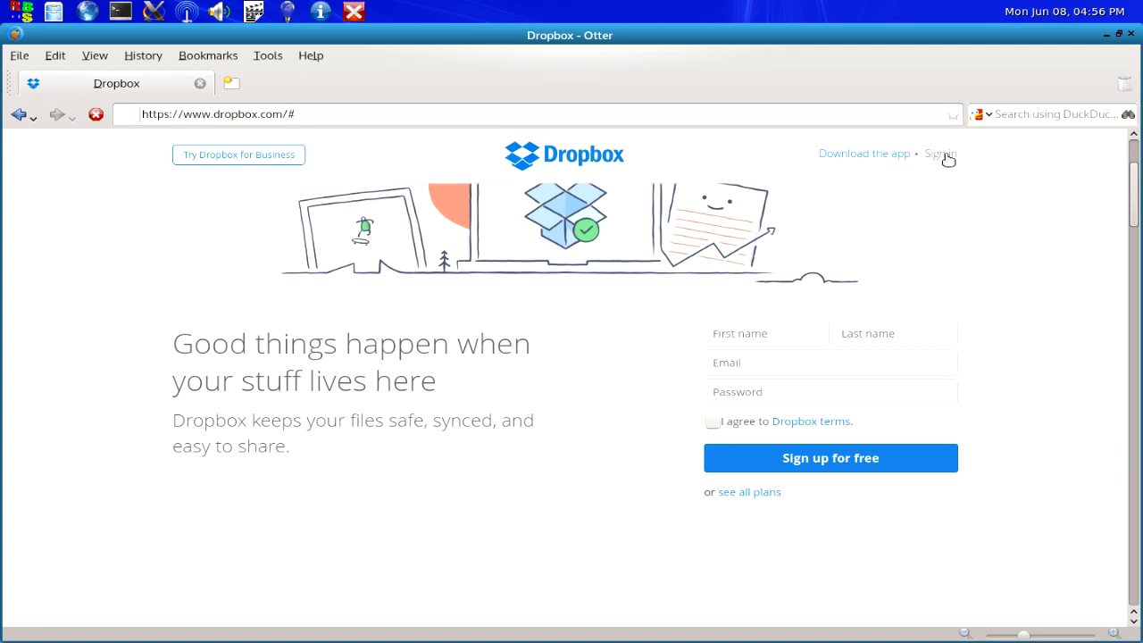
click(940, 154)
key(Tab)
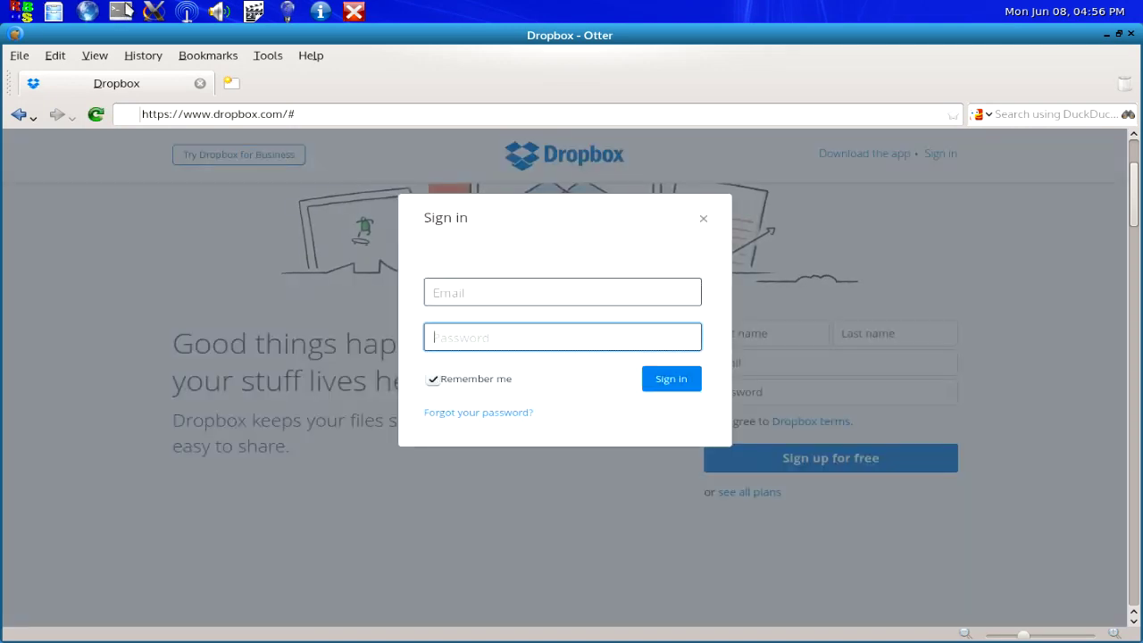
Step: Open new terminal windows and check the capture file's size with ls -lh, then return to the browser
click(126, 12)
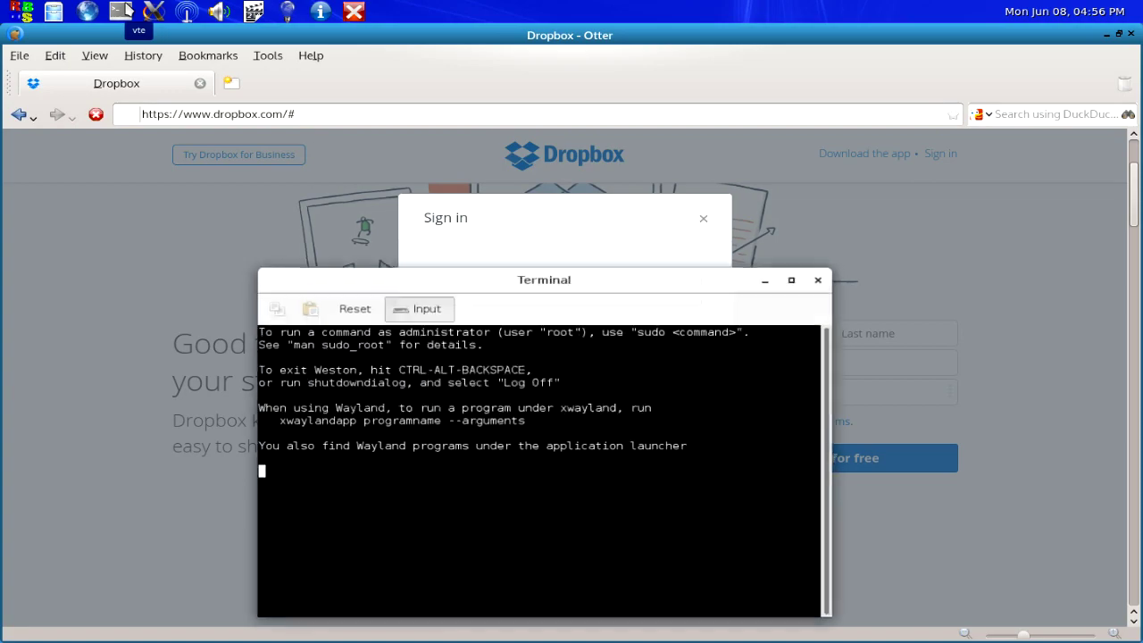
double_click(126, 12)
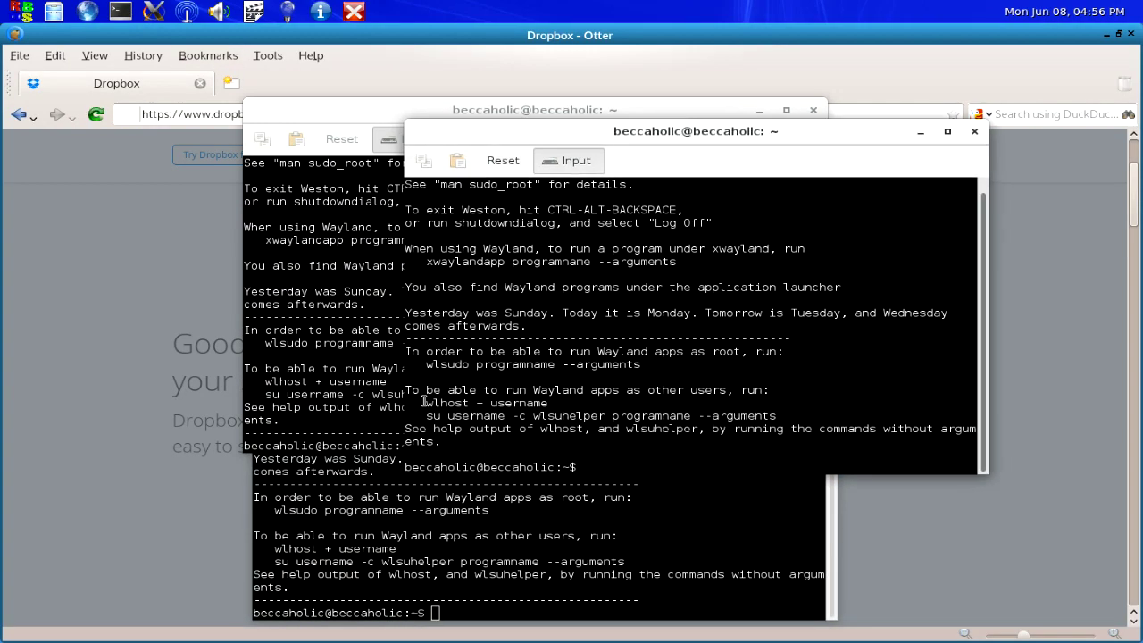
text(ls -lh)
key(Return)
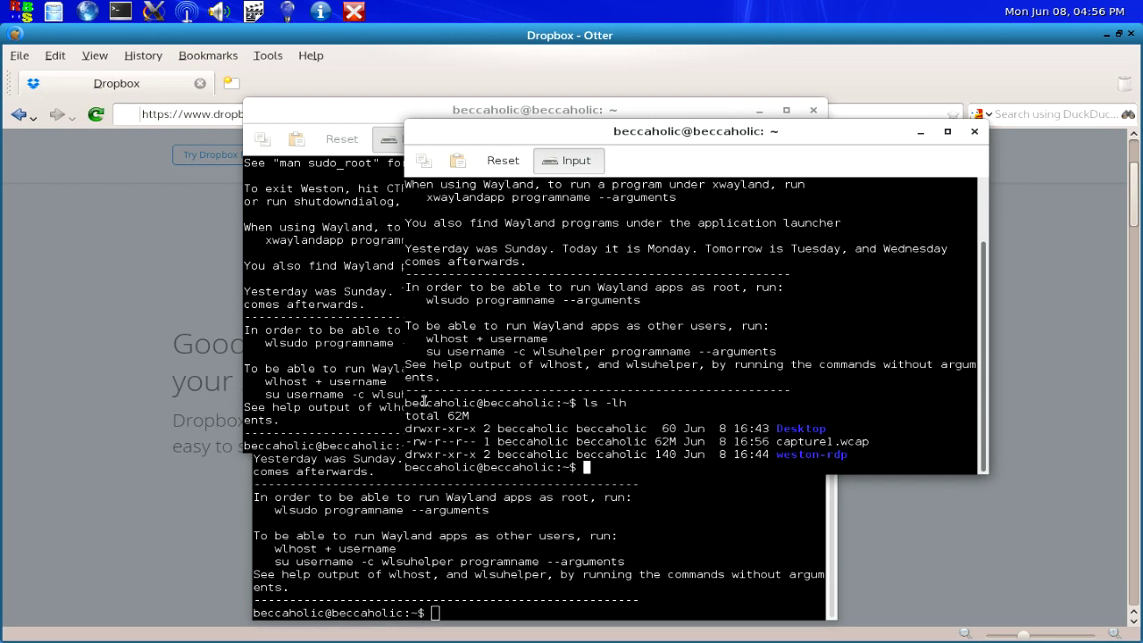
click(115, 373)
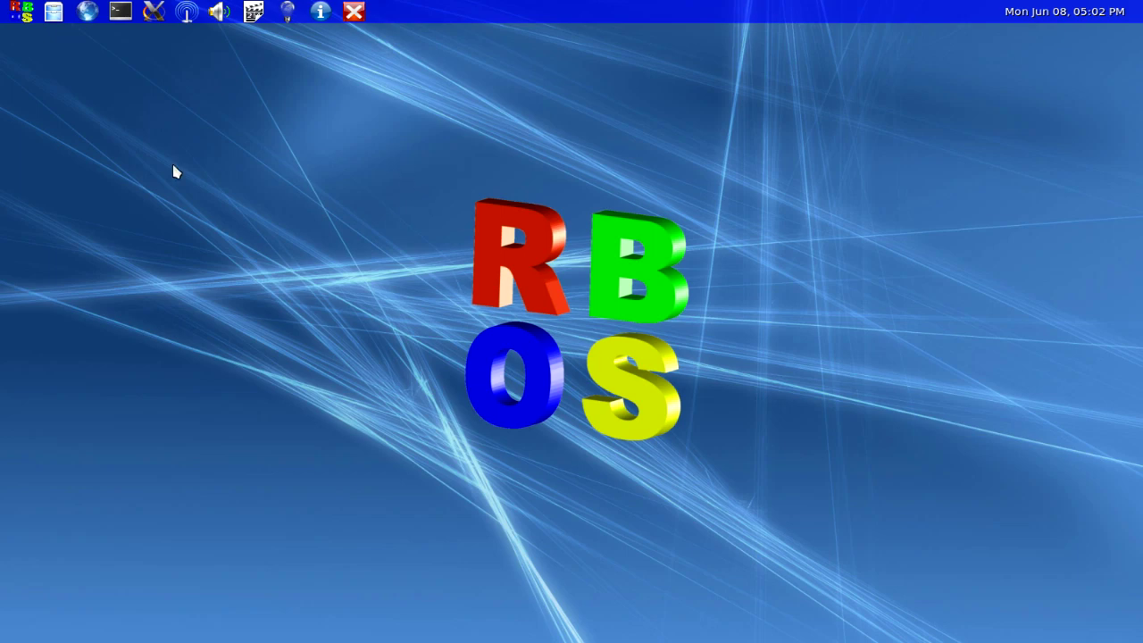
Step: Launch EFL Elementary Tests from the EFL Wayland Programs group of the application launcher
click(27, 17)
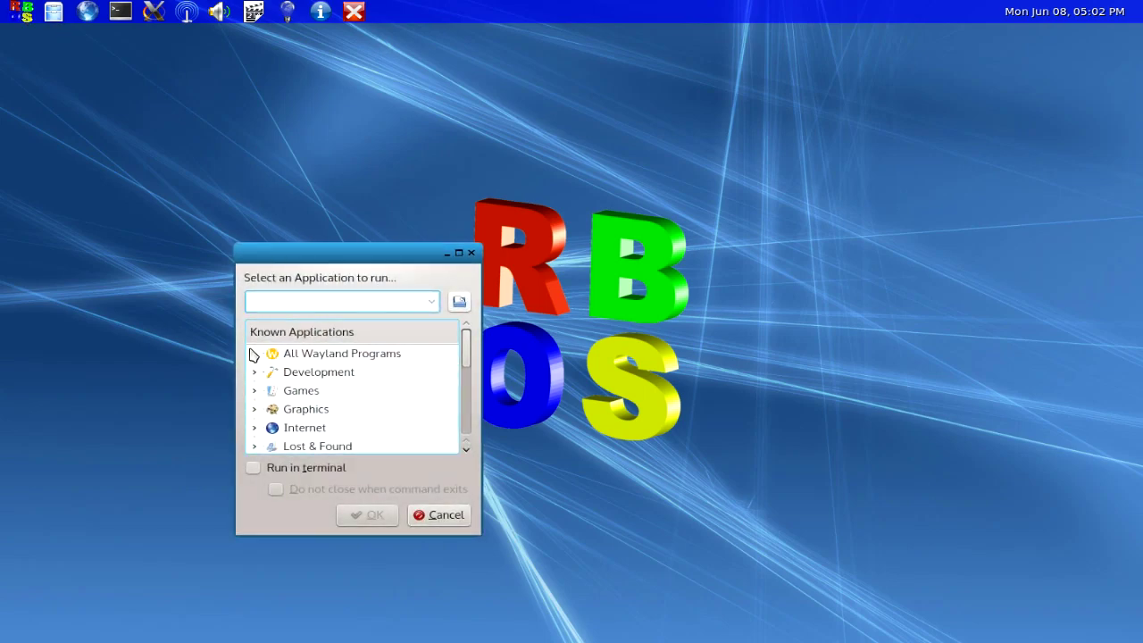
click(254, 354)
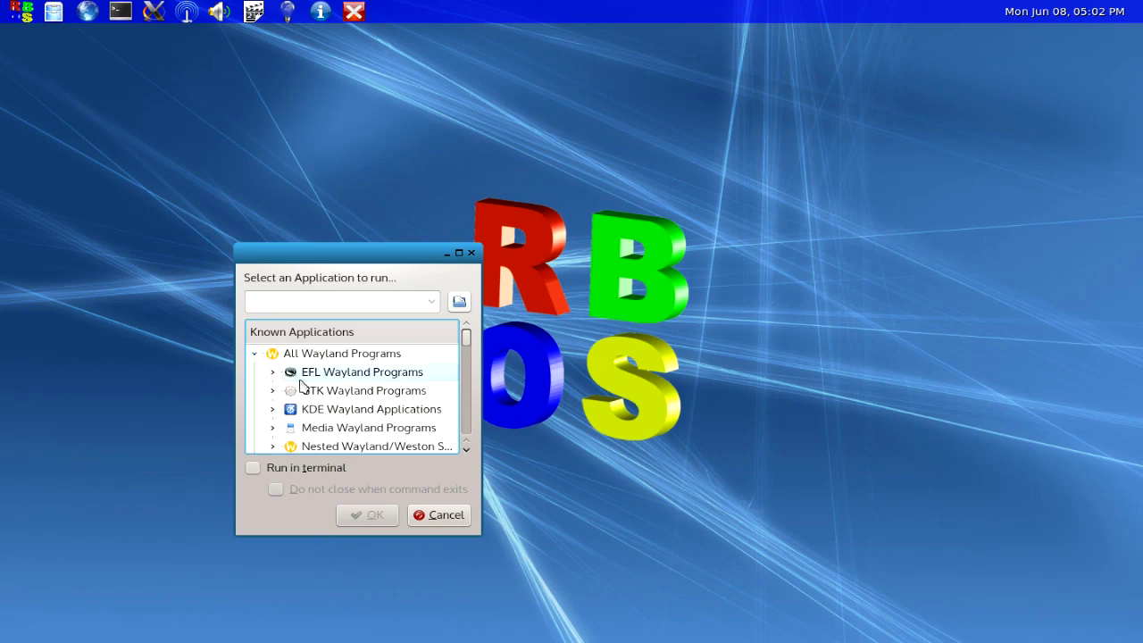
click(411, 372)
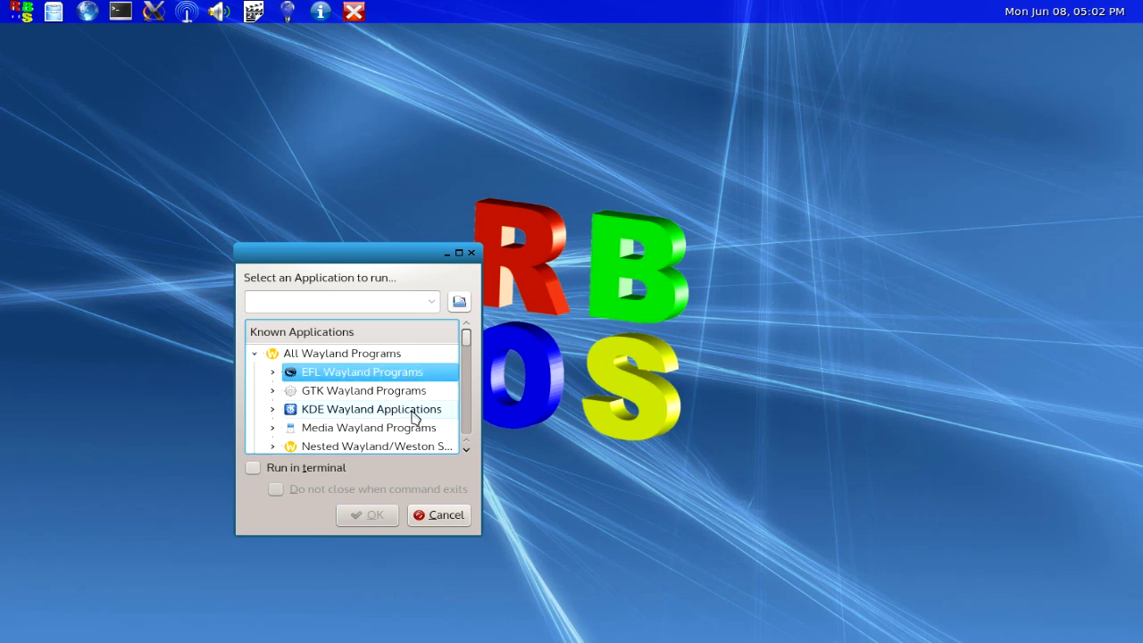
click(272, 372)
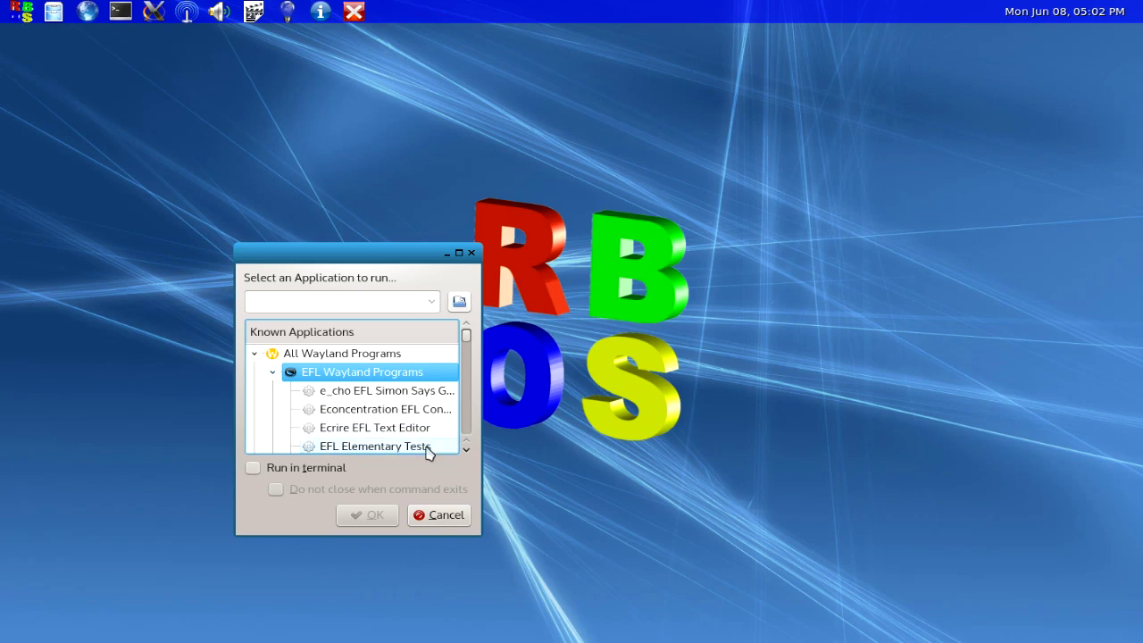
click(432, 447)
click(367, 517)
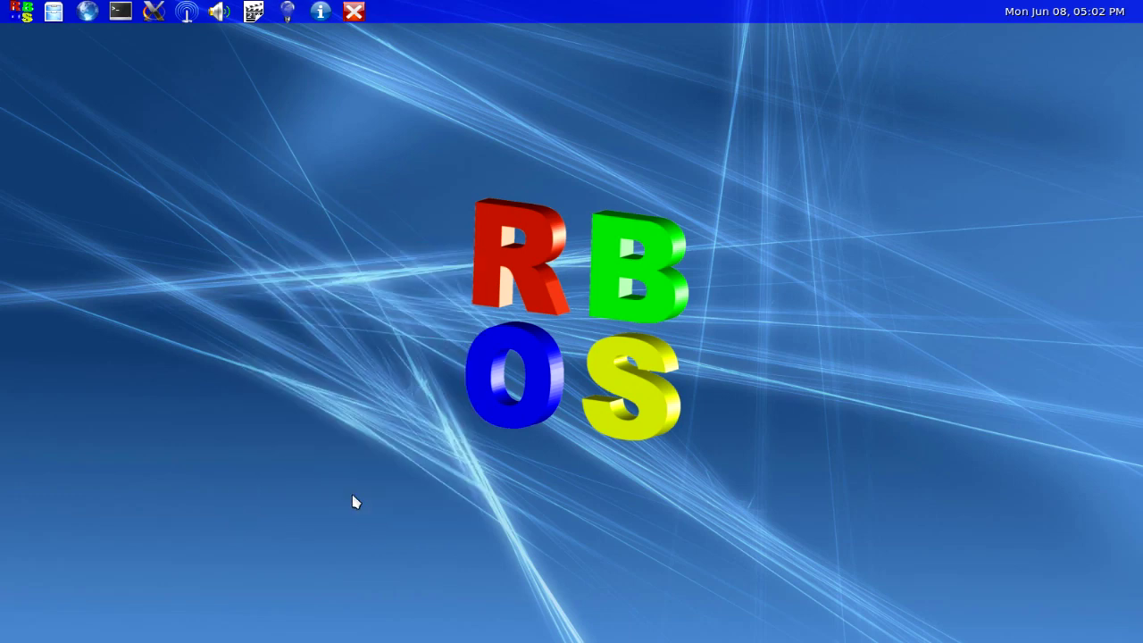
Step: Reopen the application launcher and move it clear of the Elementary Tests window
click(25, 11)
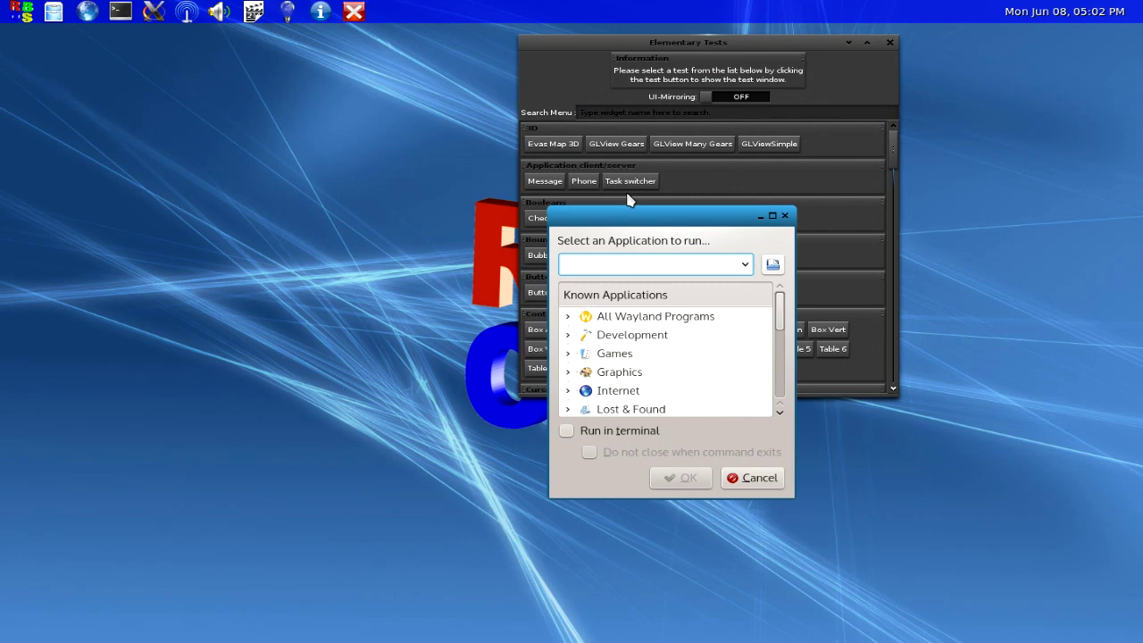
drag(649, 216, 296, 197)
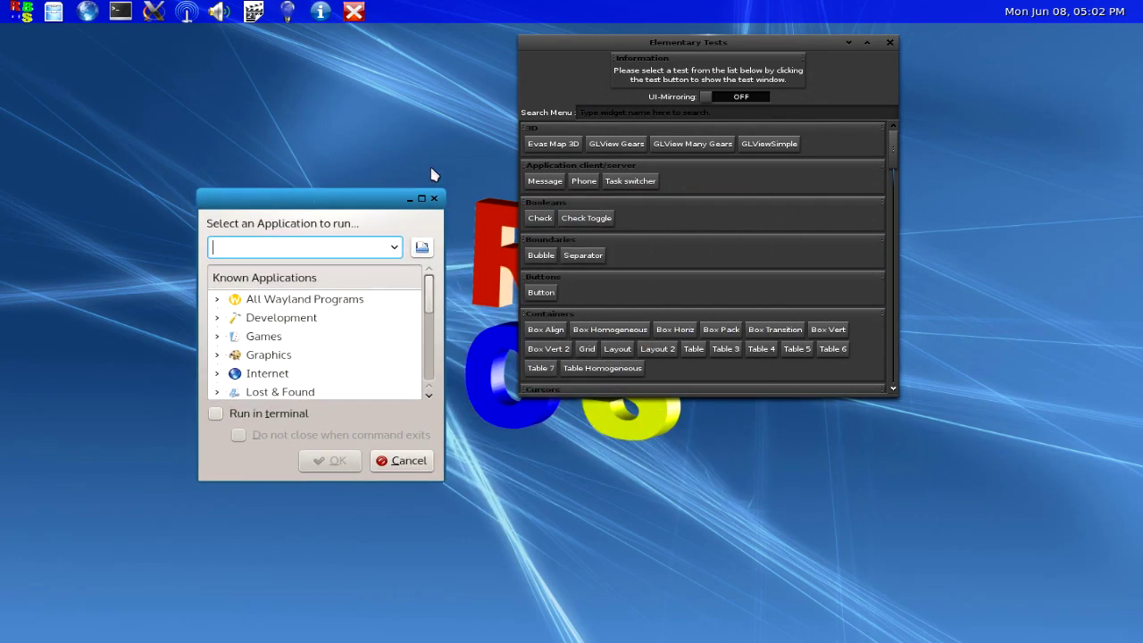
Step: Try the Check Toggle test in Elementary Tests and close both test windows
click(581, 170)
click(589, 200)
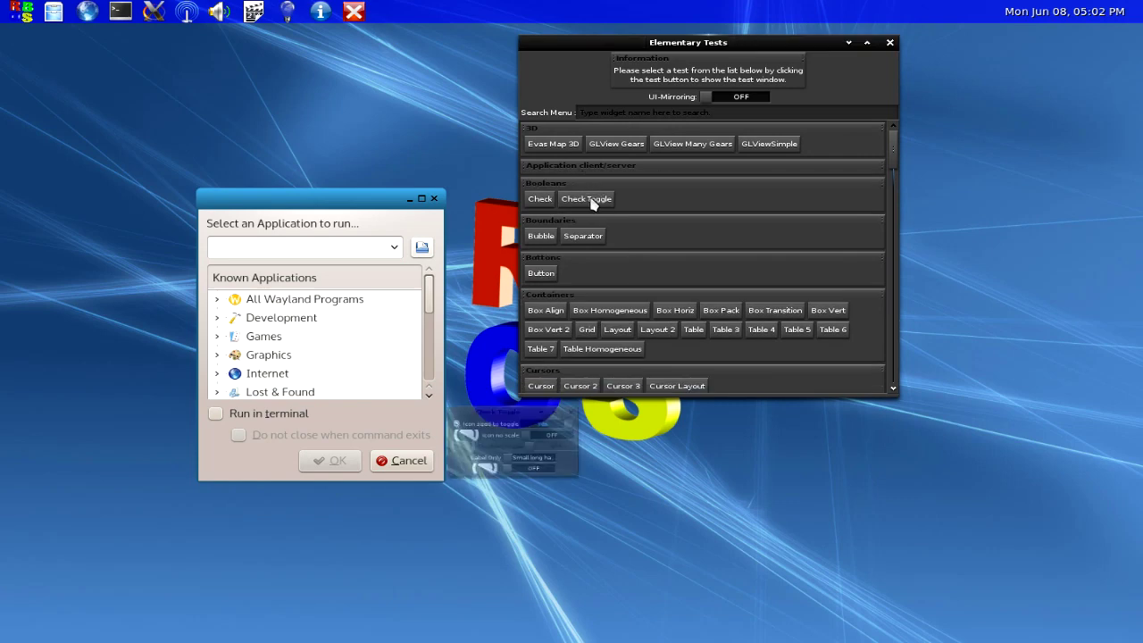
click(592, 403)
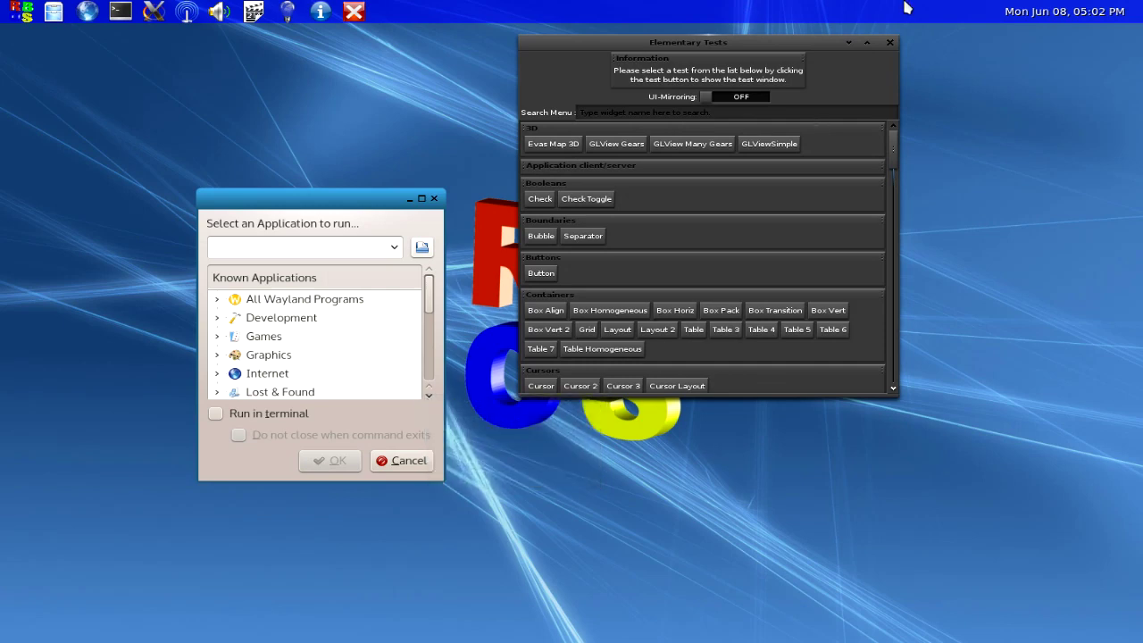
click(889, 43)
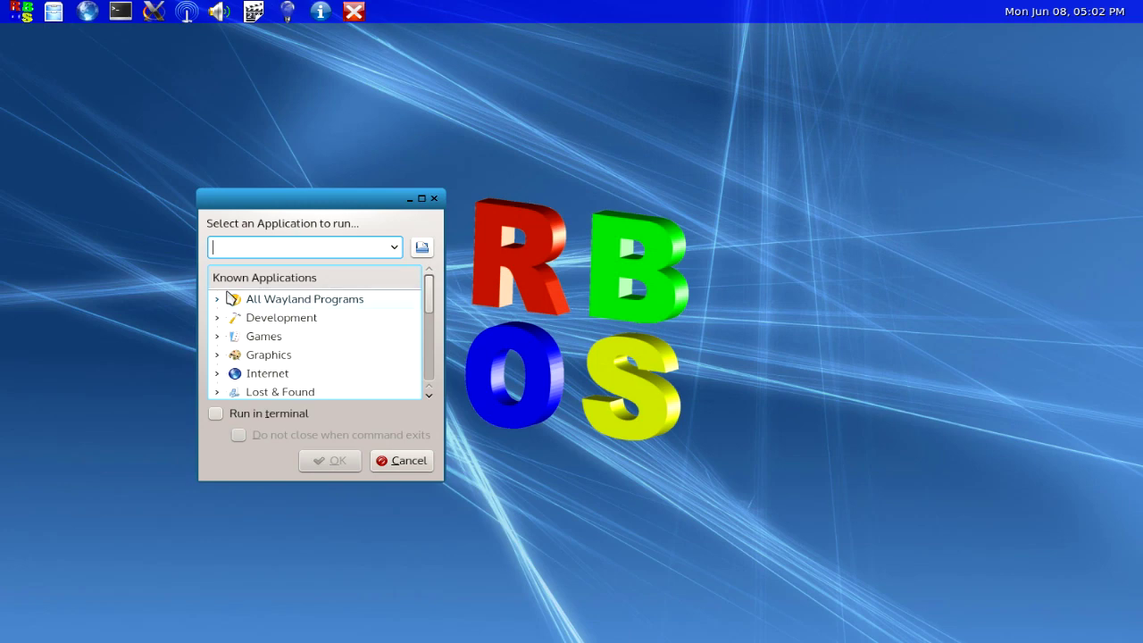
Step: Launch GTK Character Map from the GTK Wayland Programs group of the application launcher
click(220, 298)
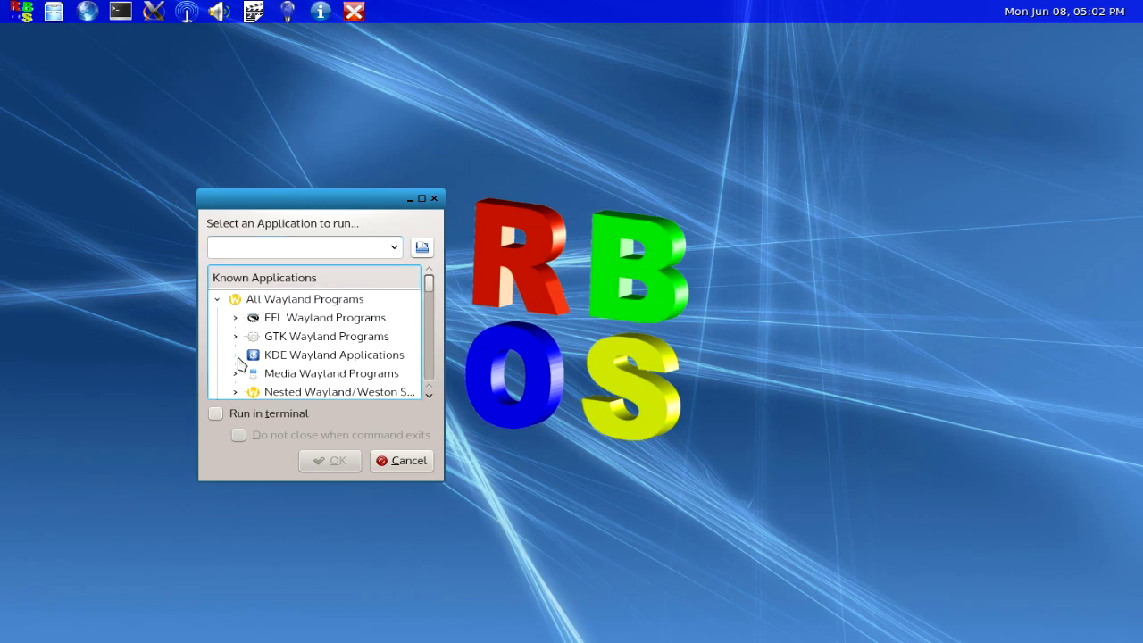
click(234, 336)
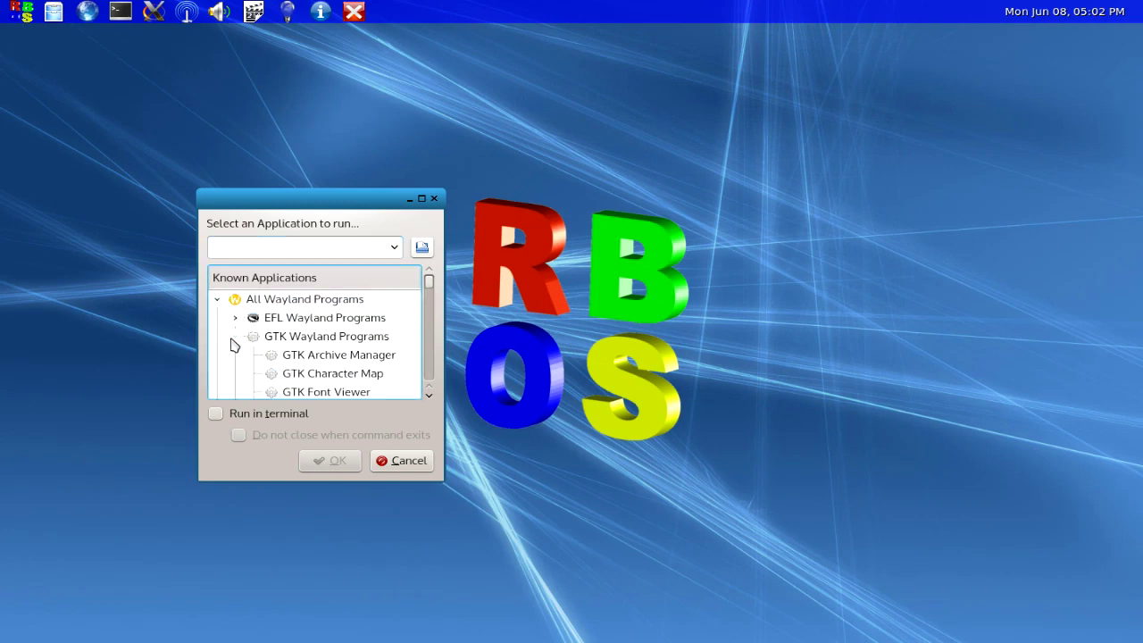
click(349, 379)
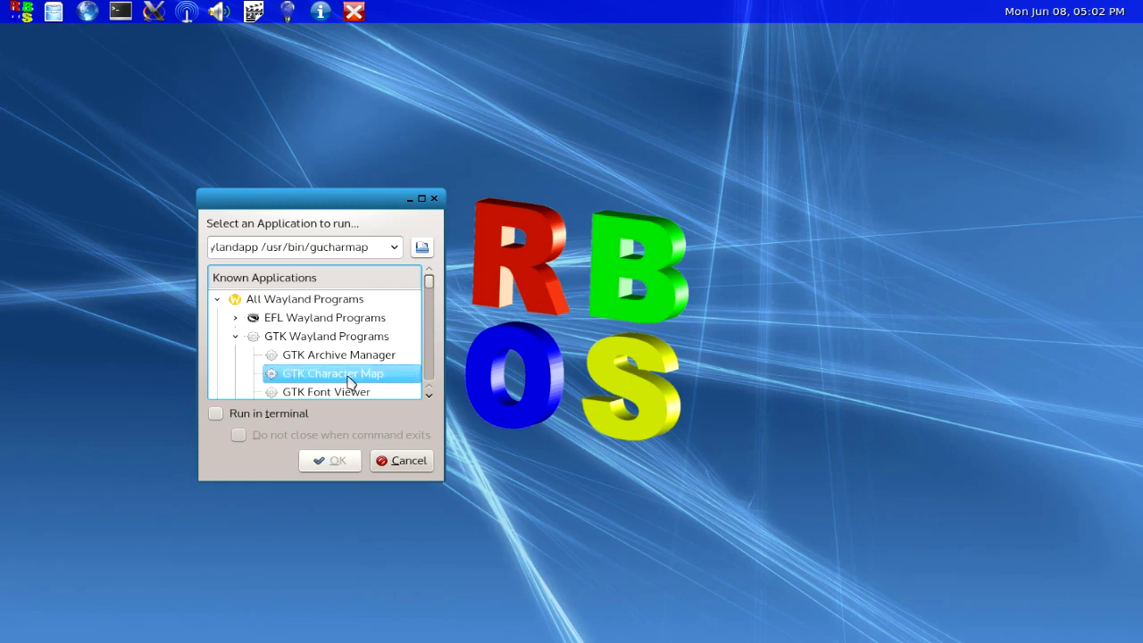
click(330, 460)
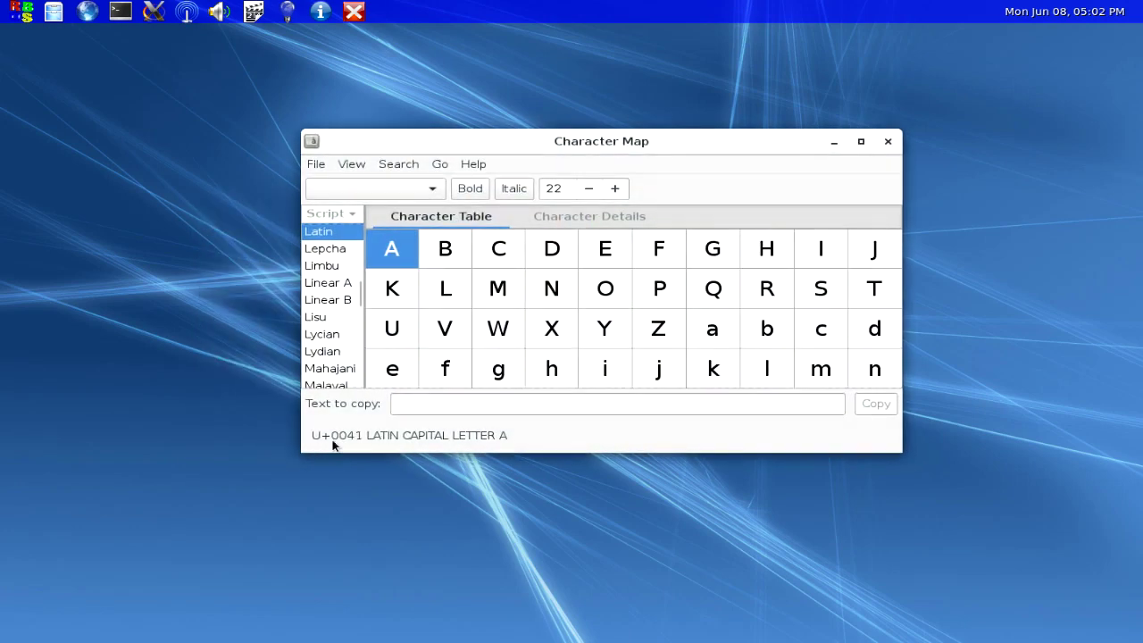
Step: View Character Map's About information and close it
click(466, 166)
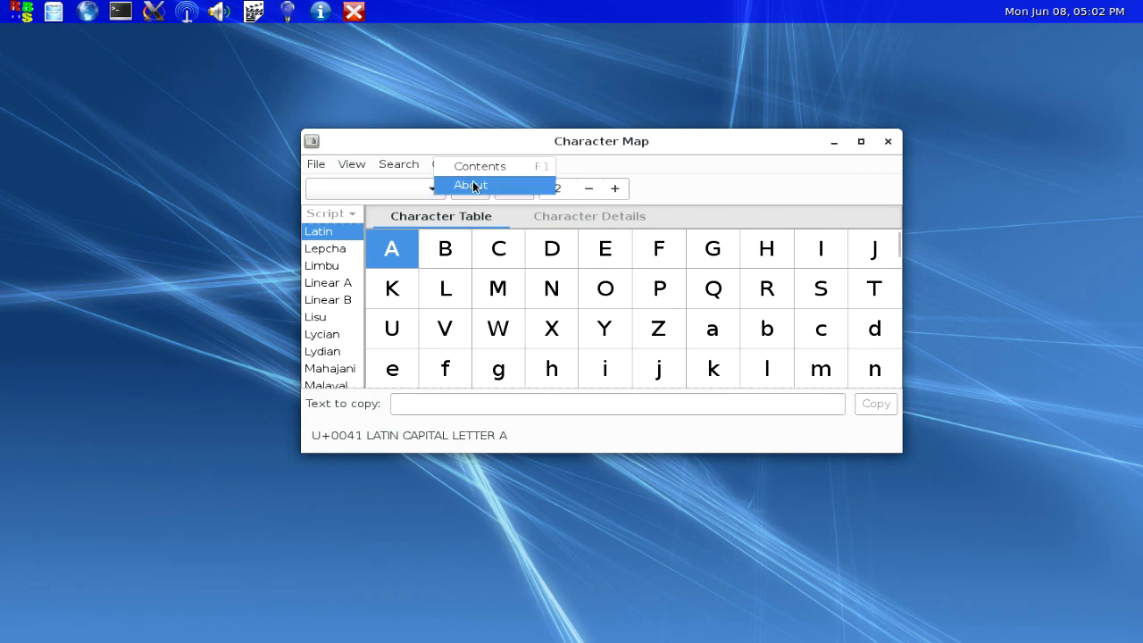
click(473, 184)
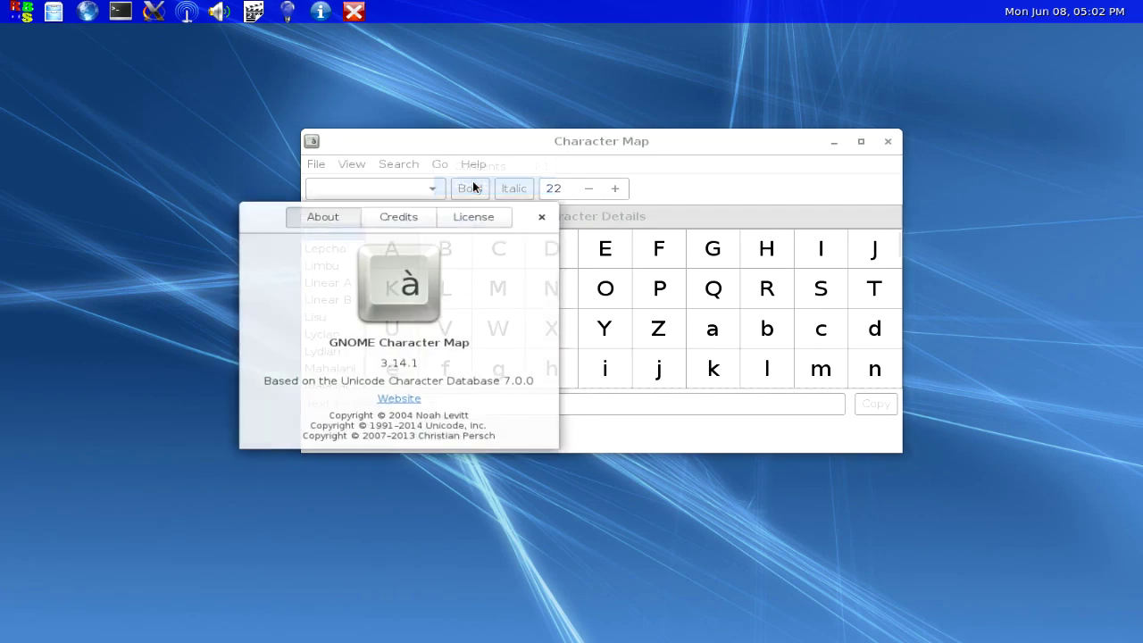
click(549, 213)
Step: Select the letters N and Z in the character table and close Character Map
click(552, 302)
click(679, 338)
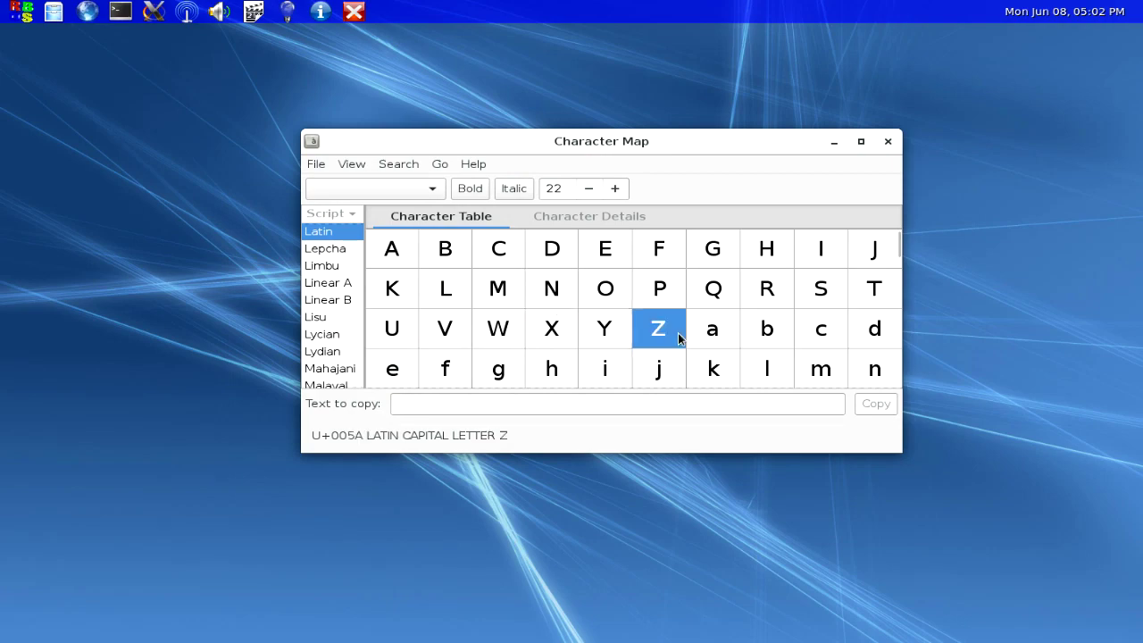
click(888, 141)
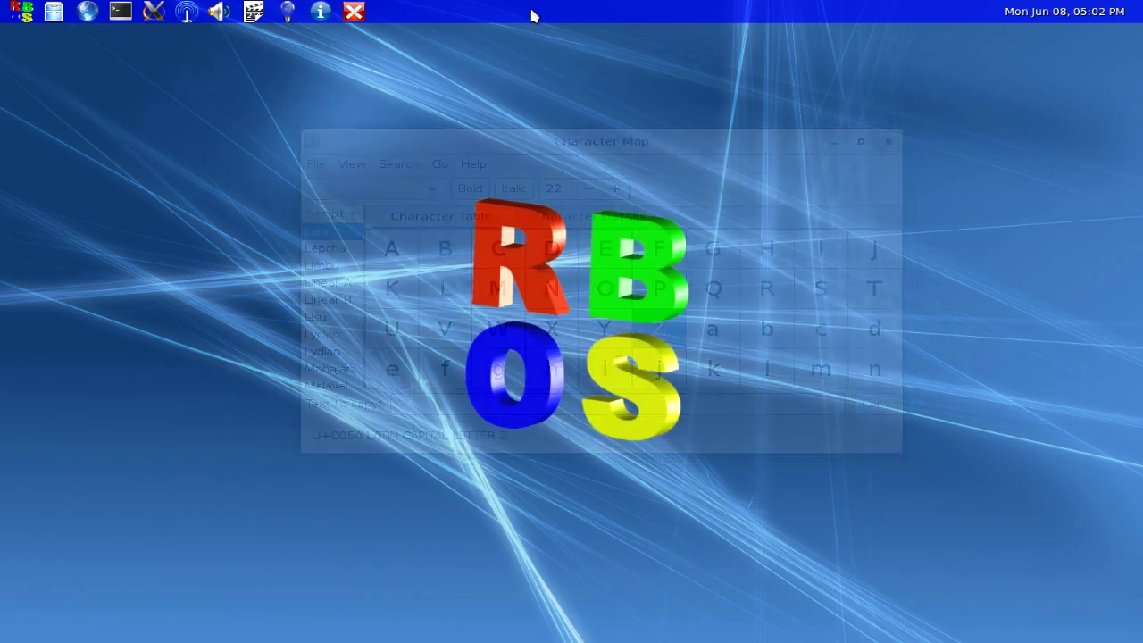
Step: Launch KDE KFontView from the KDE Wayland Applications group of the application launcher
click(16, 11)
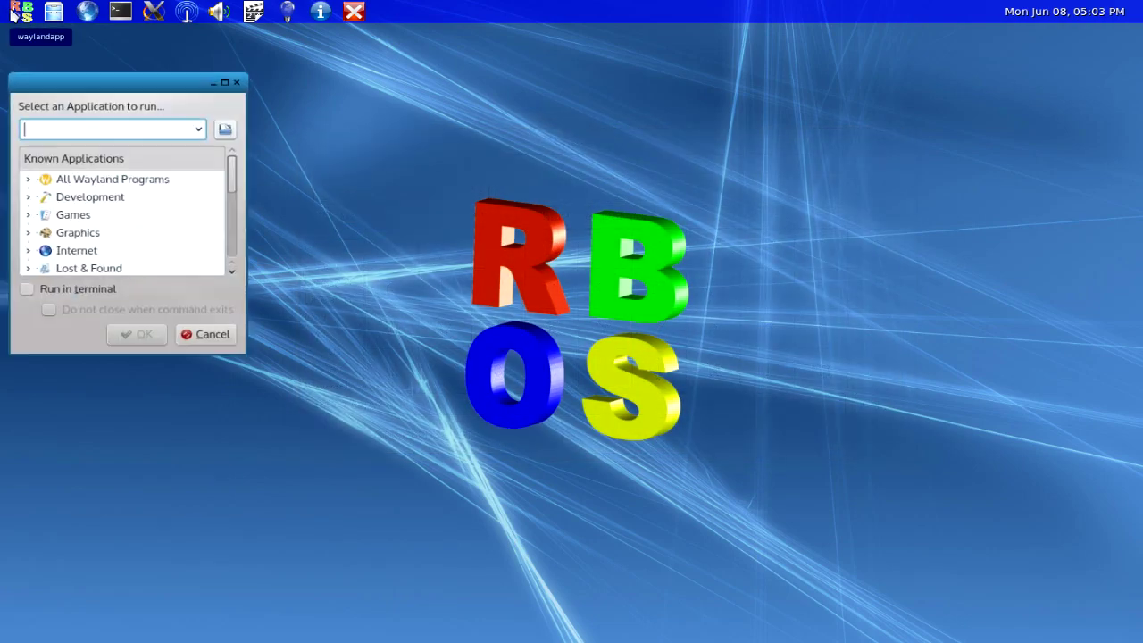
click(30, 180)
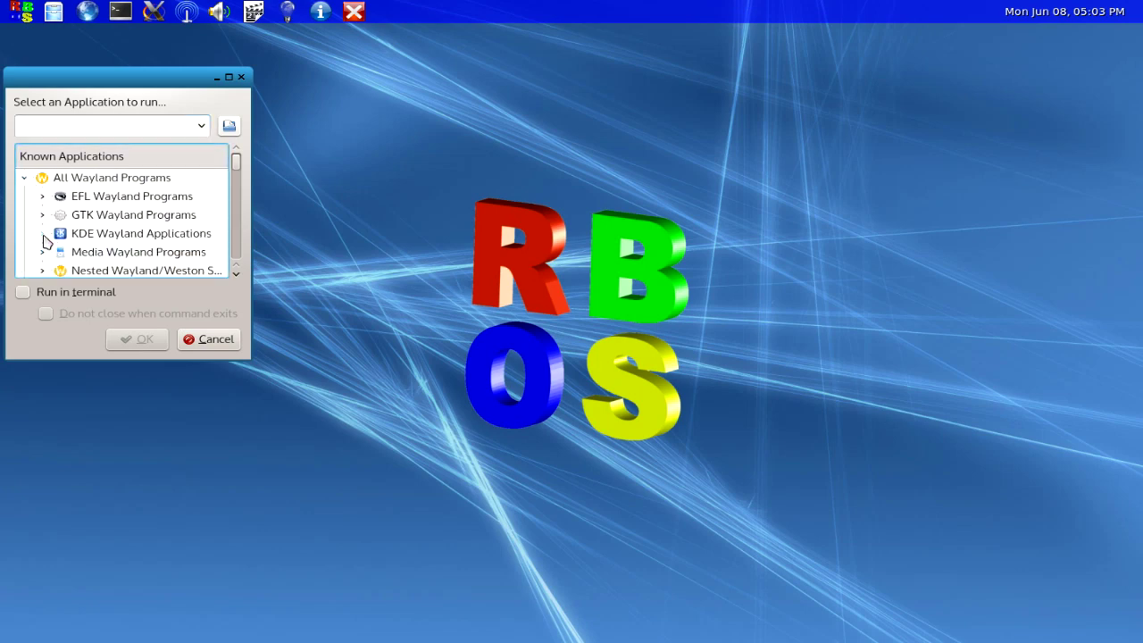
click(42, 234)
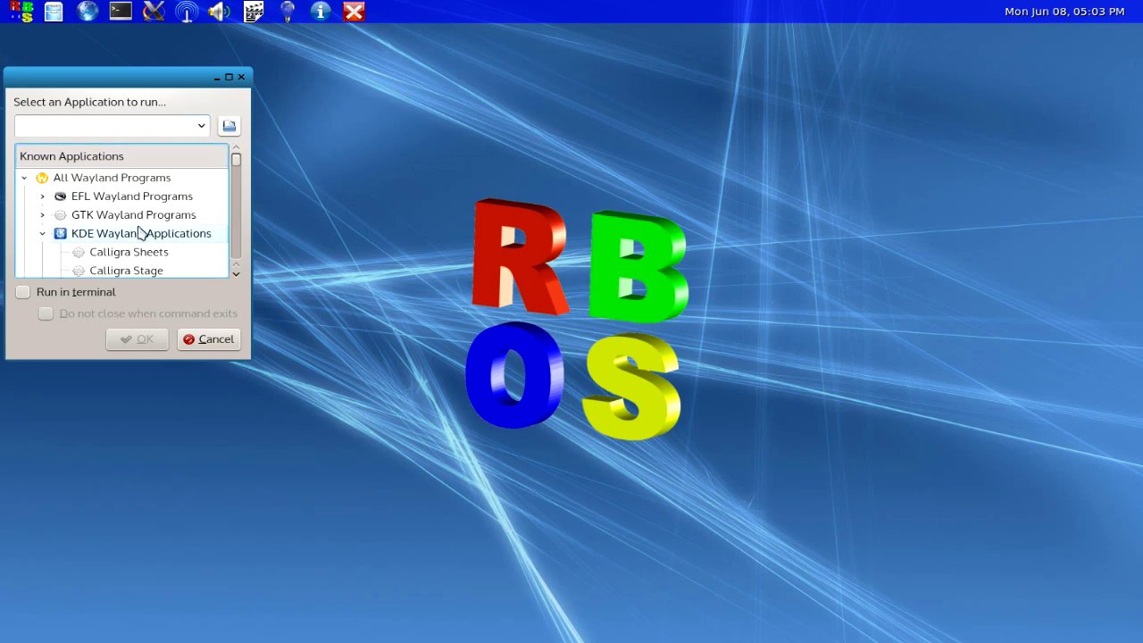
click(235, 273)
click(236, 274)
click(236, 274)
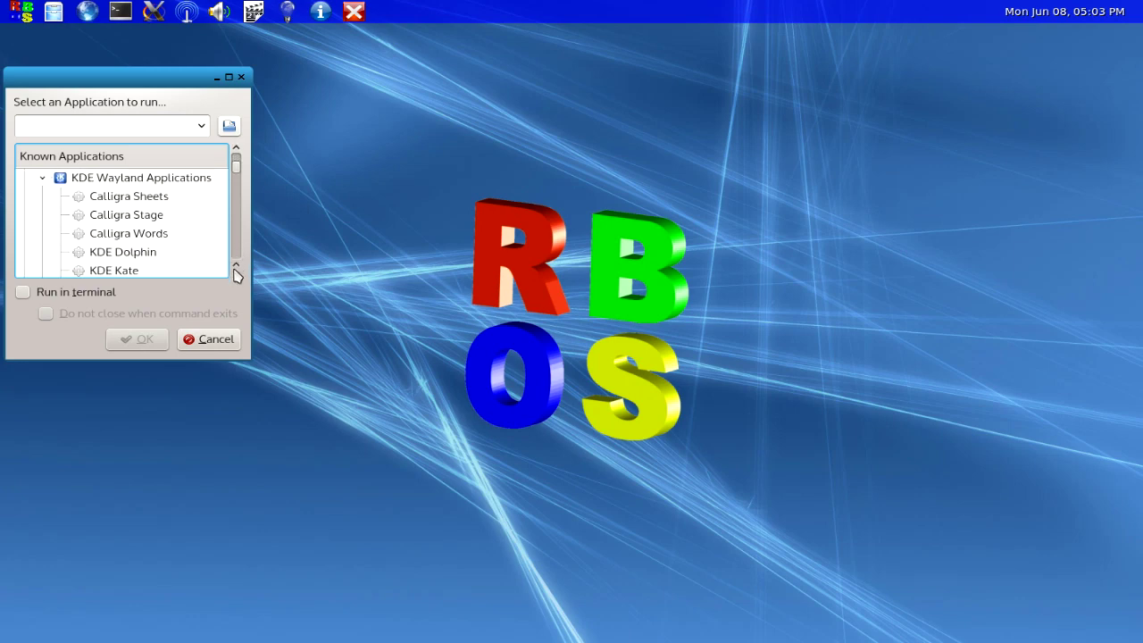
click(236, 273)
click(236, 273)
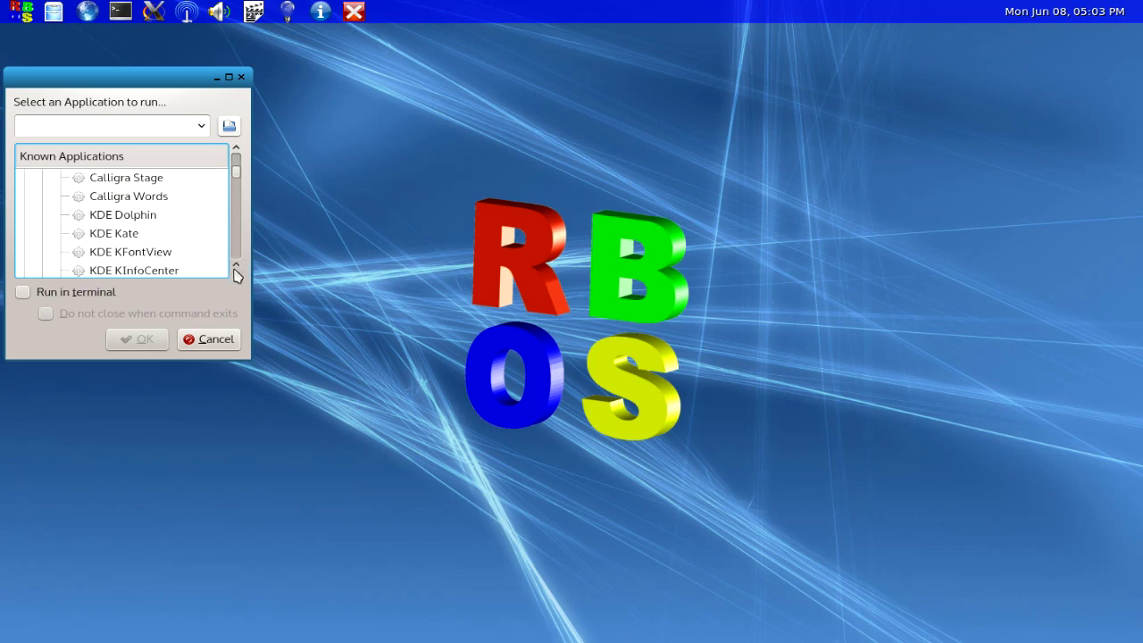
click(187, 269)
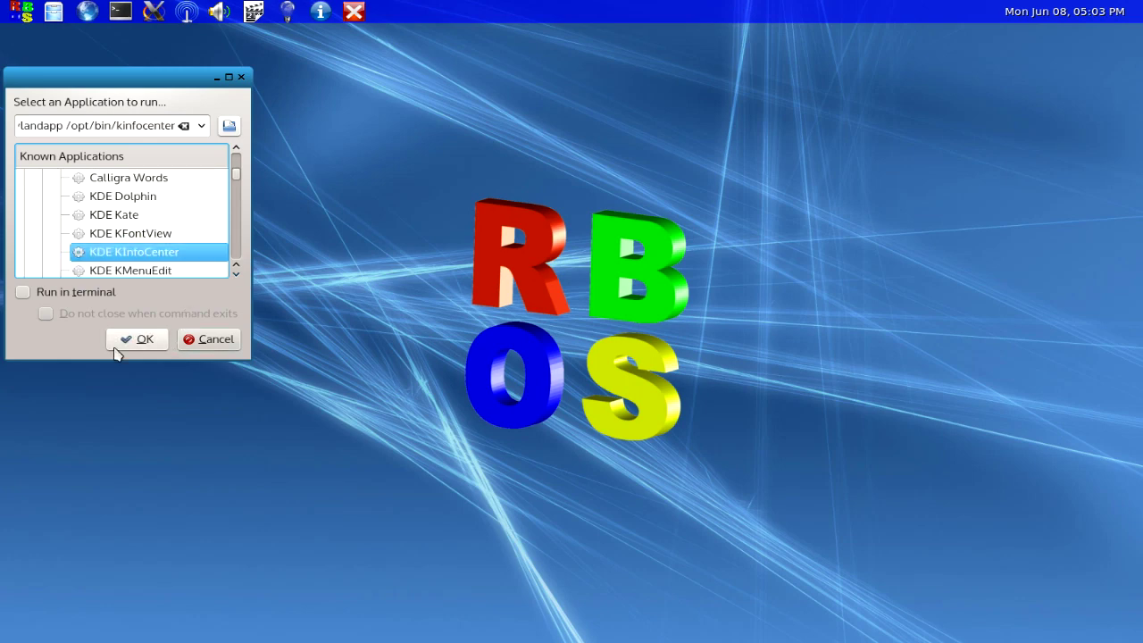
click(148, 233)
click(149, 332)
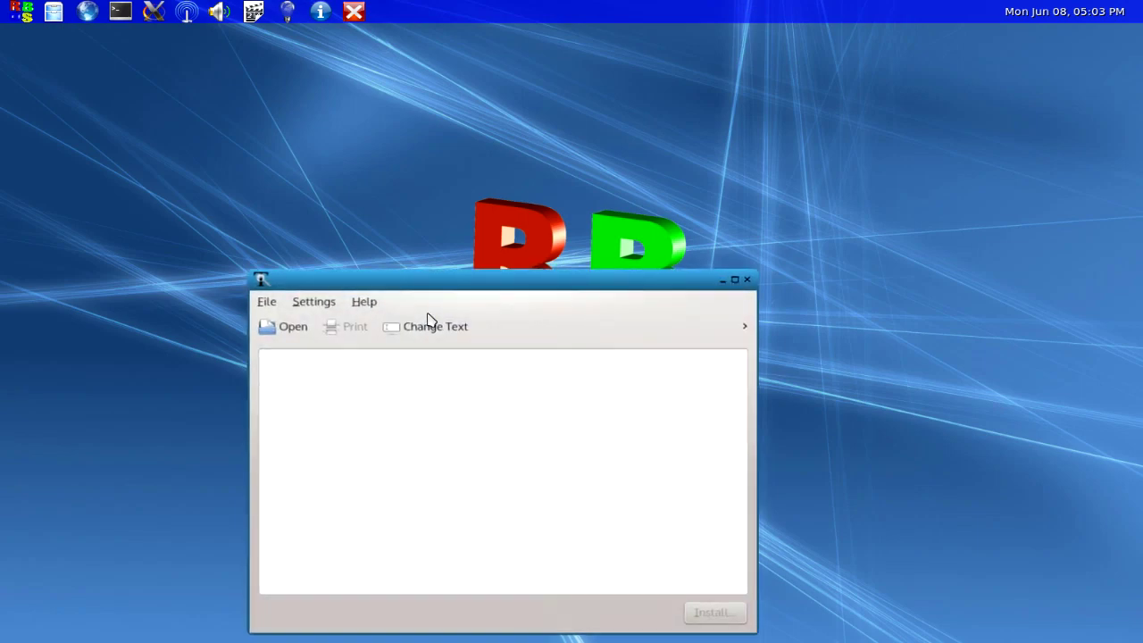
Step: View the About kfontview and About KDE information, and close the font viewer
click(364, 301)
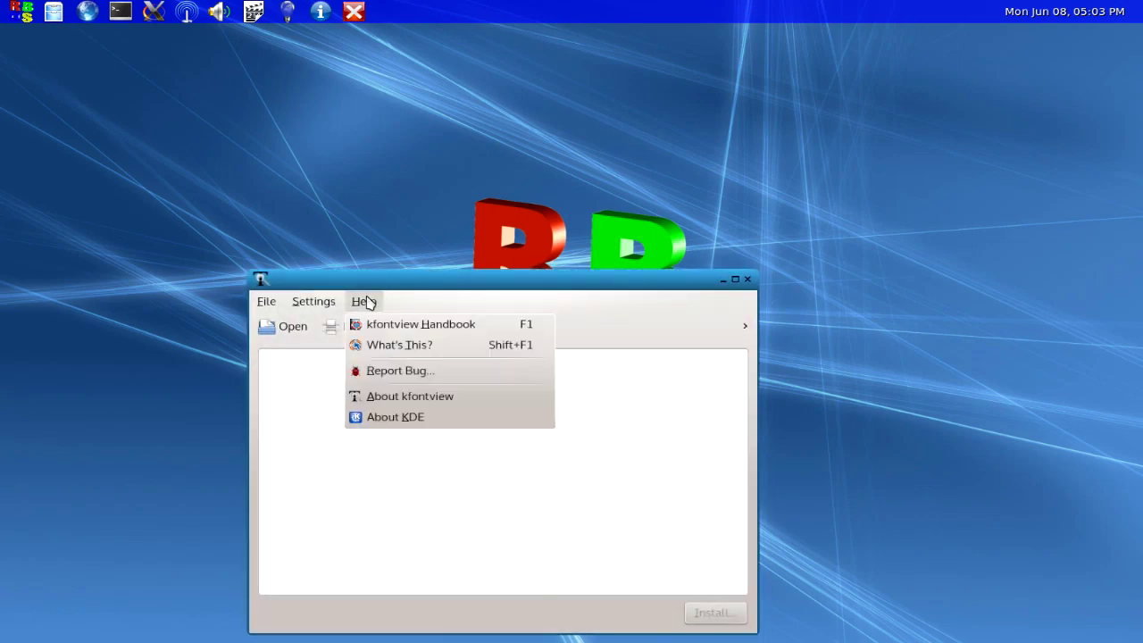
click(438, 400)
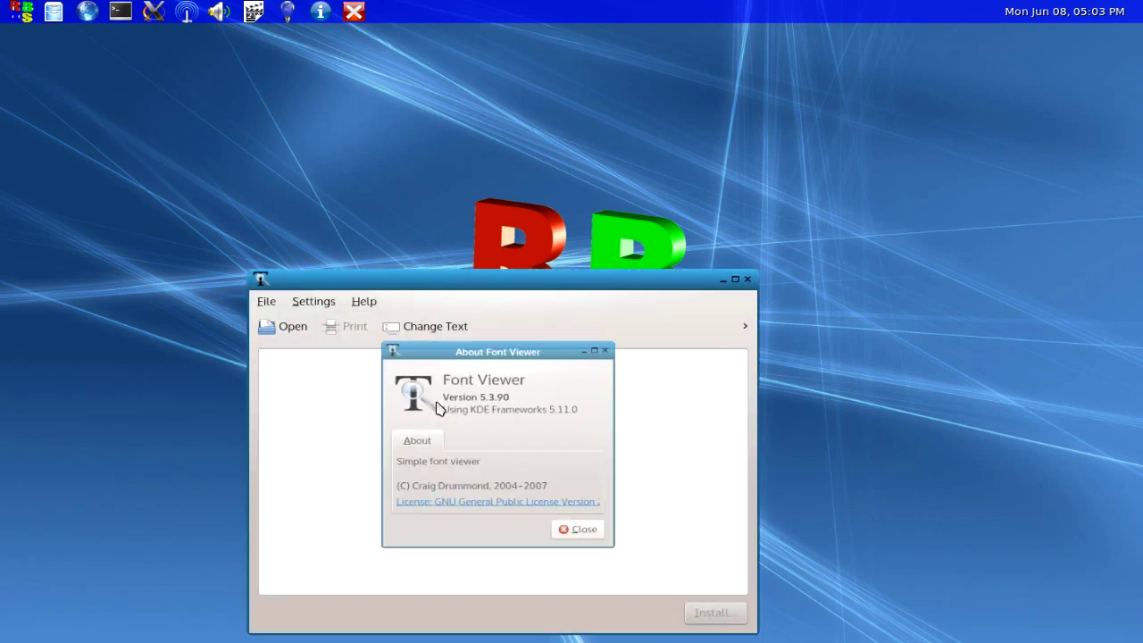
click(591, 543)
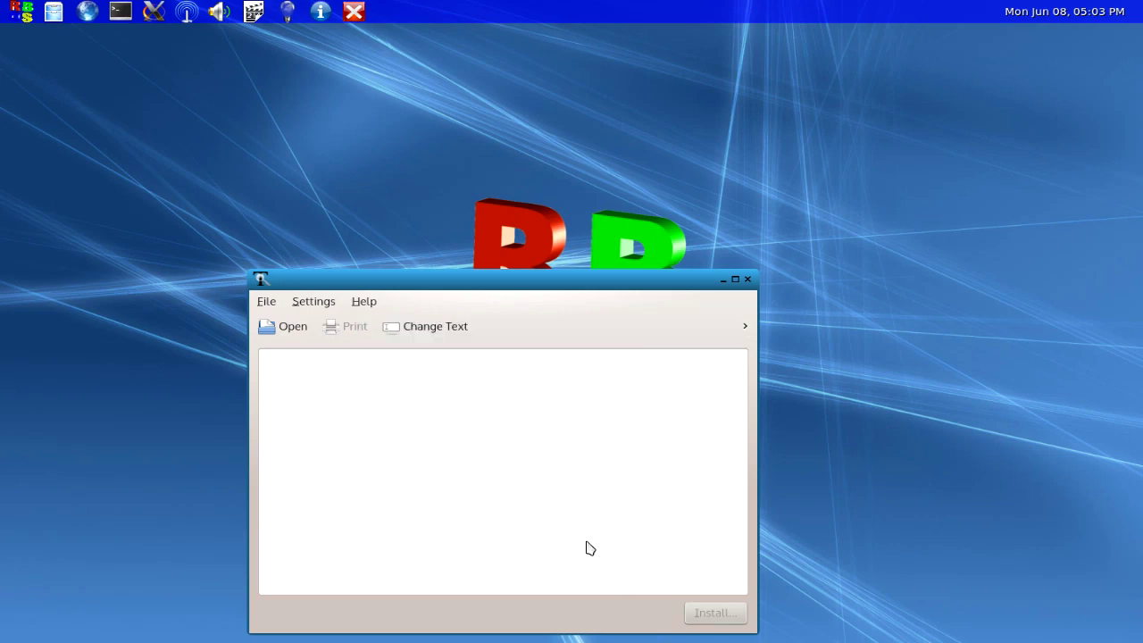
click(366, 301)
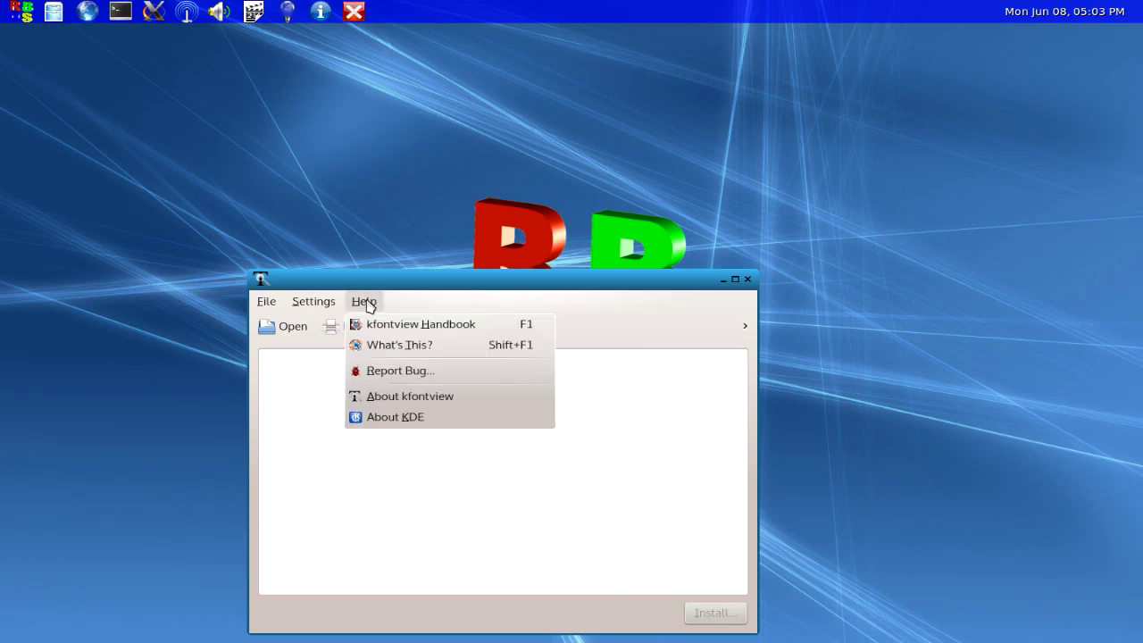
click(416, 417)
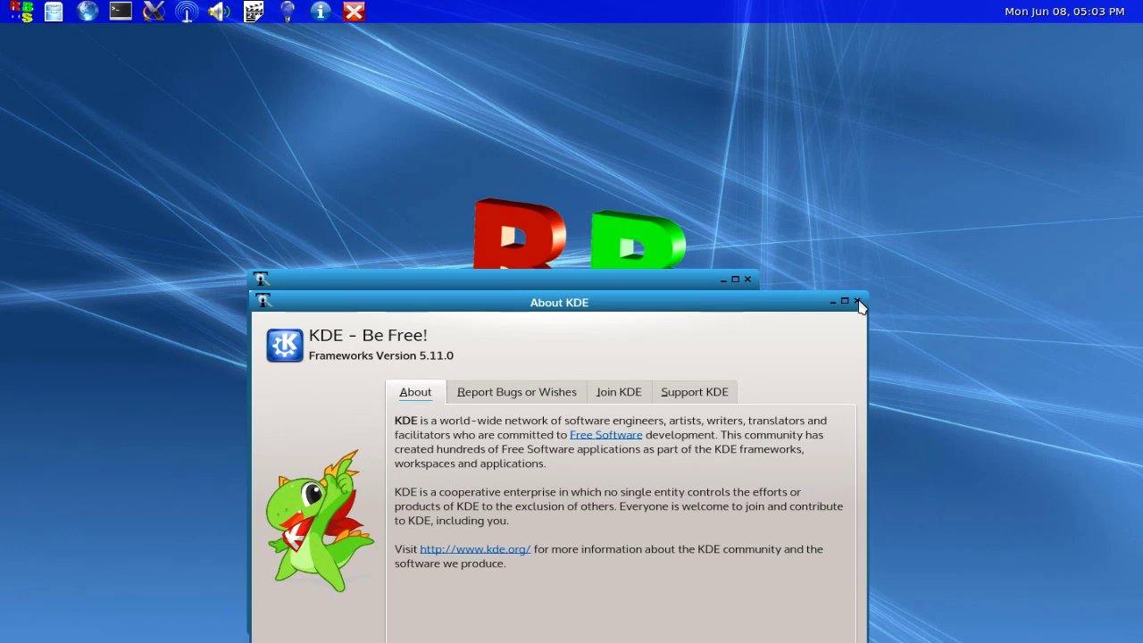
click(857, 301)
click(748, 280)
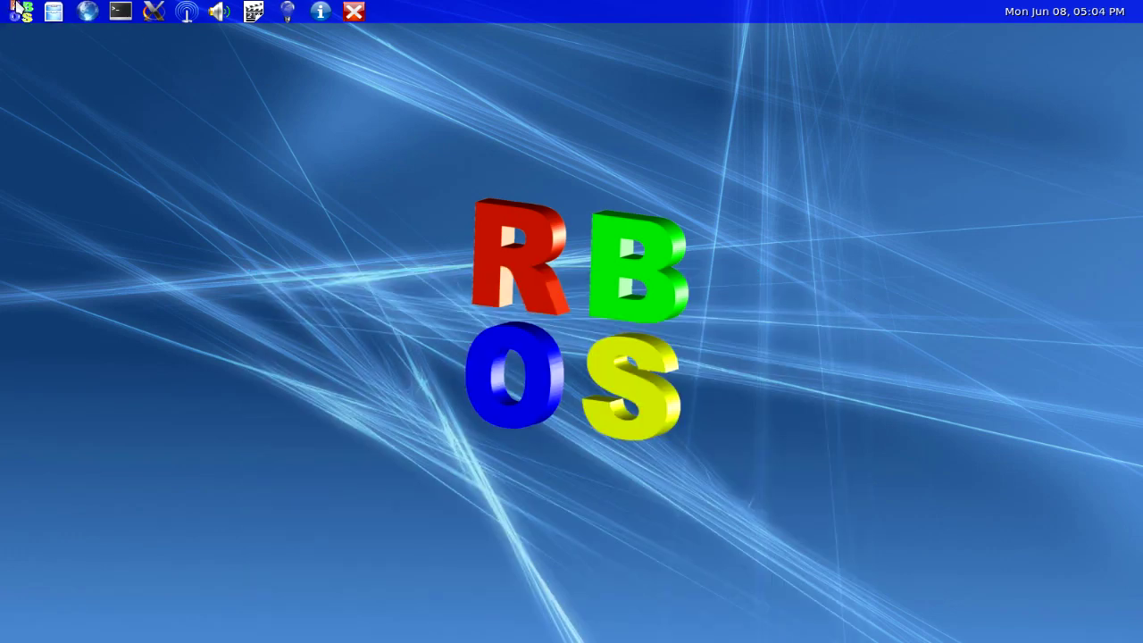
Step: Launch MPV from the Media Wayland Programs group of the application launcher
click(21, 11)
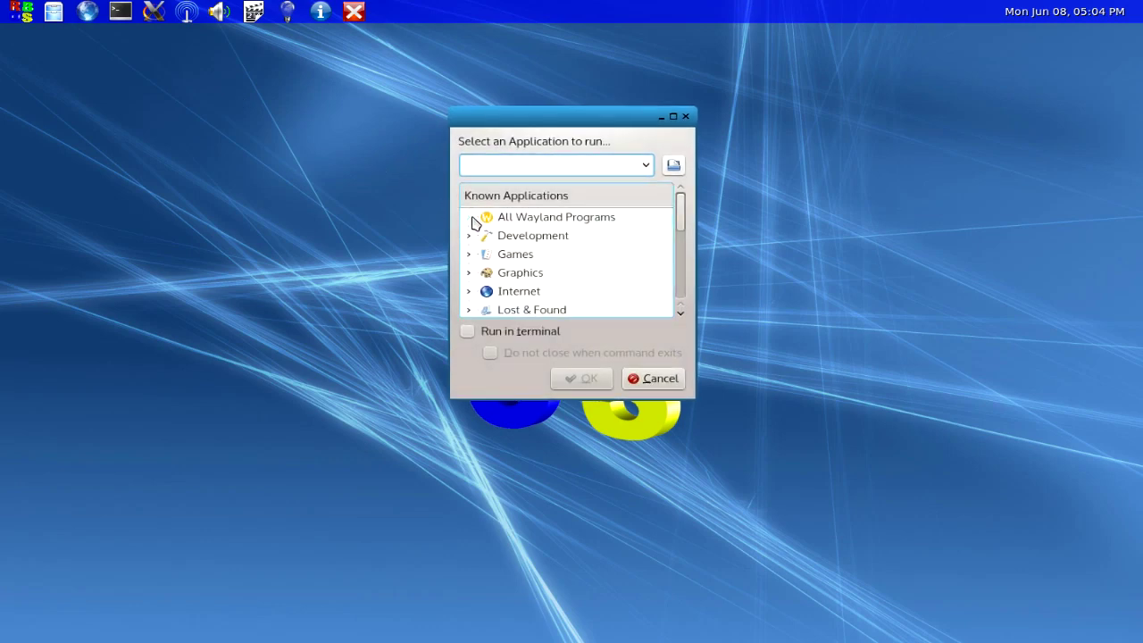
click(470, 220)
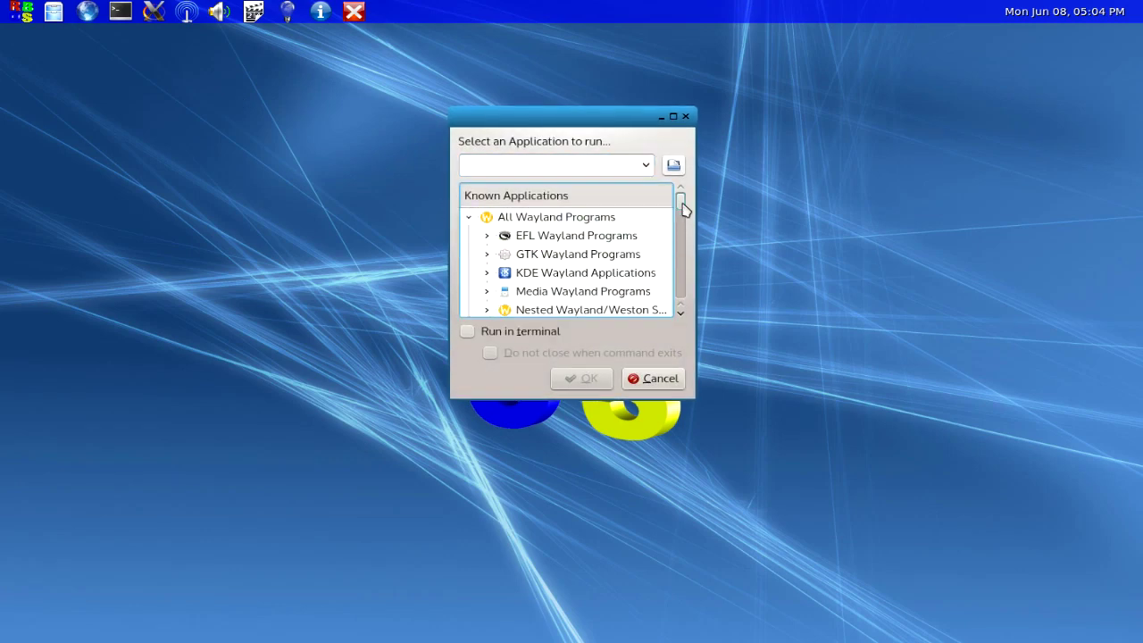
scroll(684, 210, down, 1)
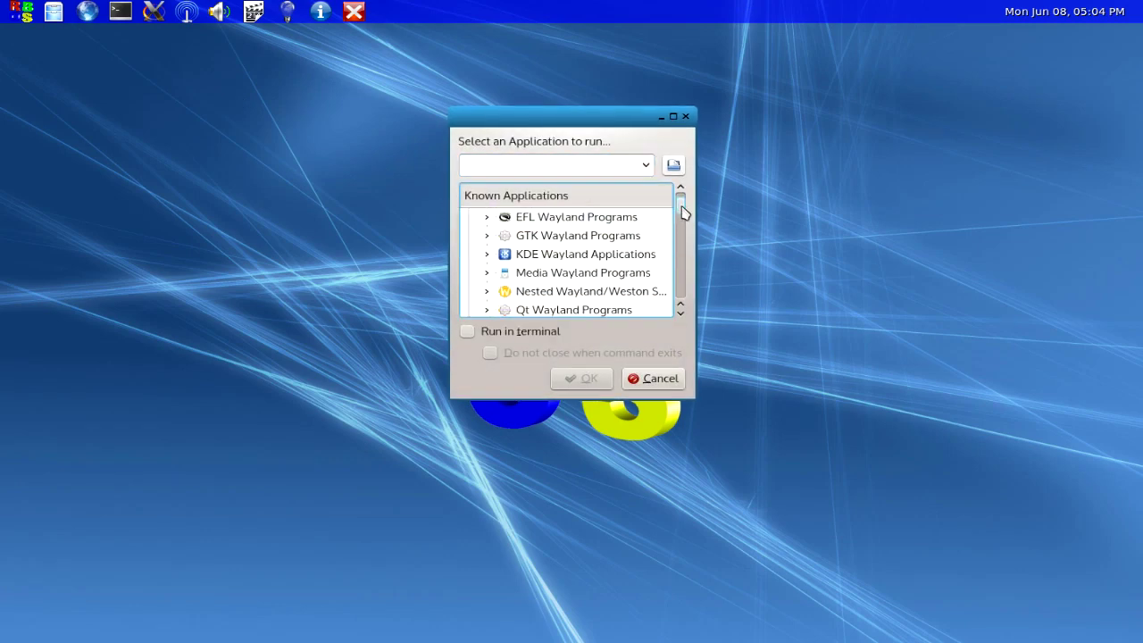
click(487, 273)
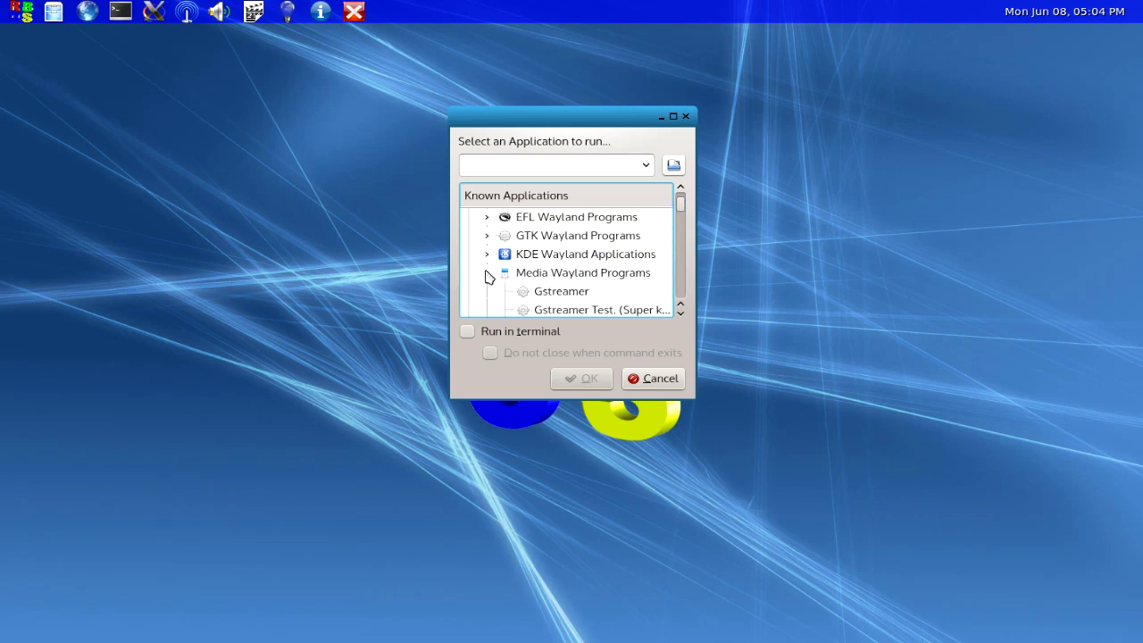
click(682, 313)
click(681, 308)
click(681, 308)
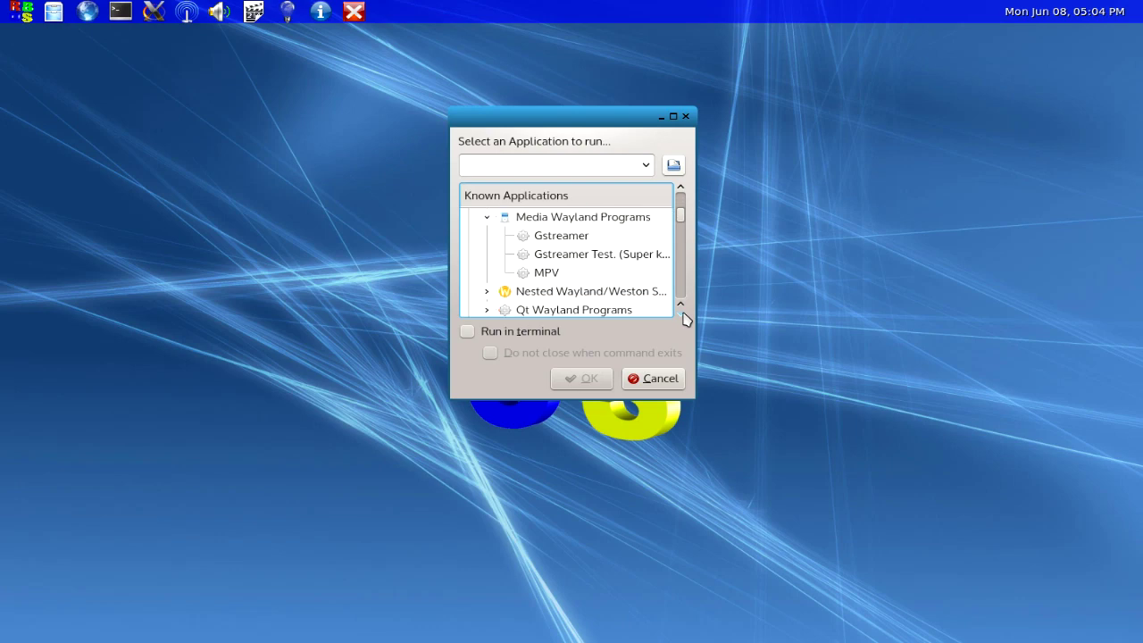
click(596, 275)
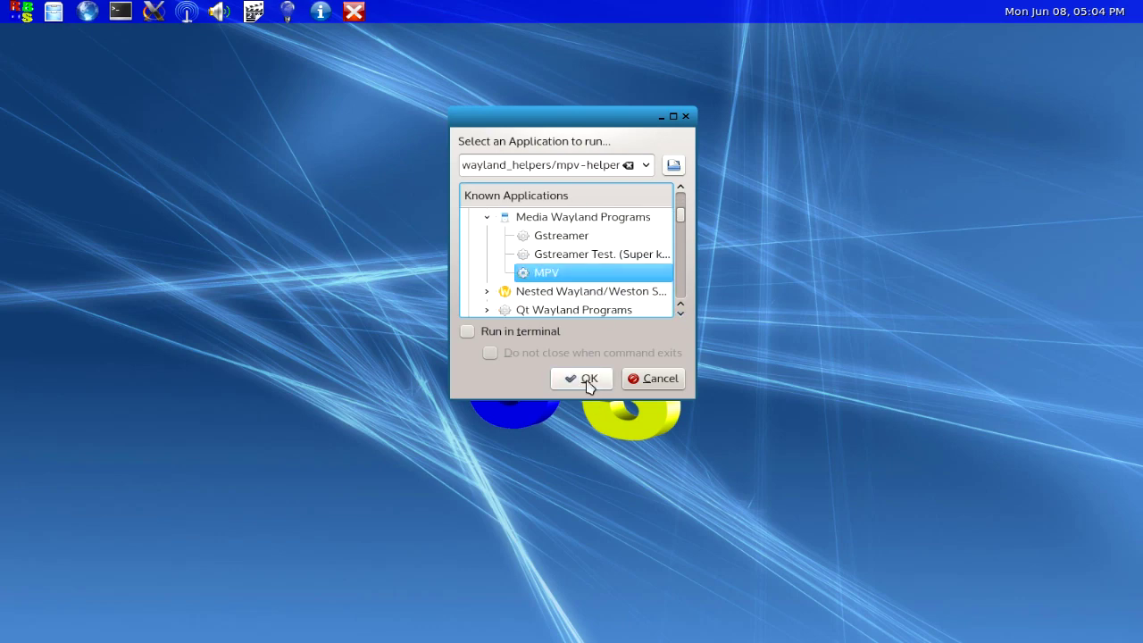
click(585, 379)
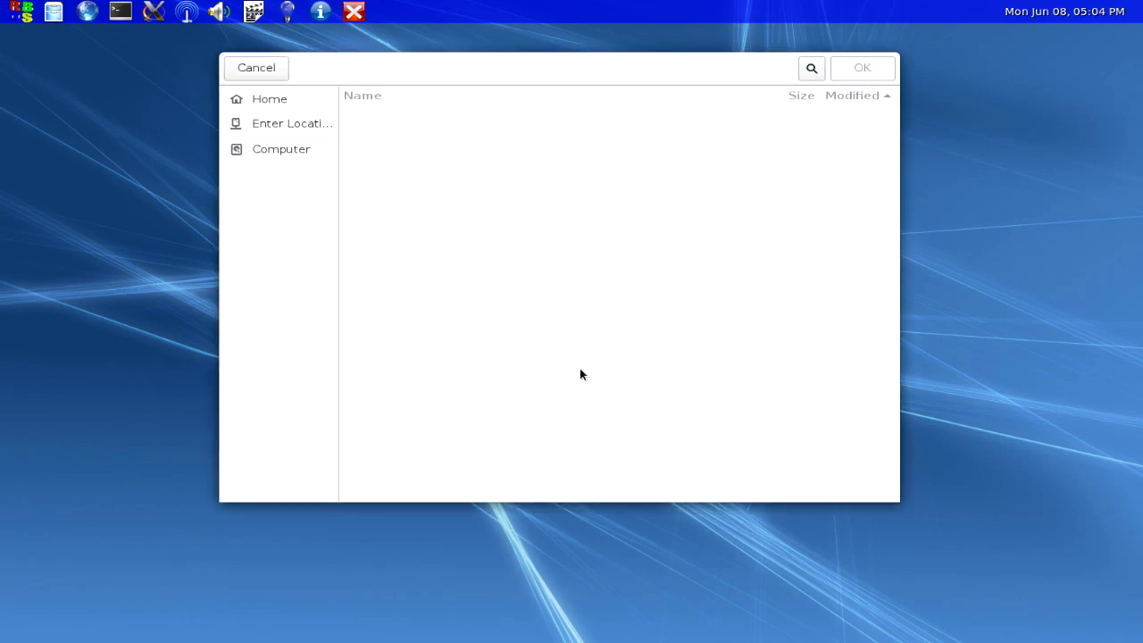
Step: View the Home folder and the Enter Location entry in MPV's file chooser, and cancel the file selection
click(304, 108)
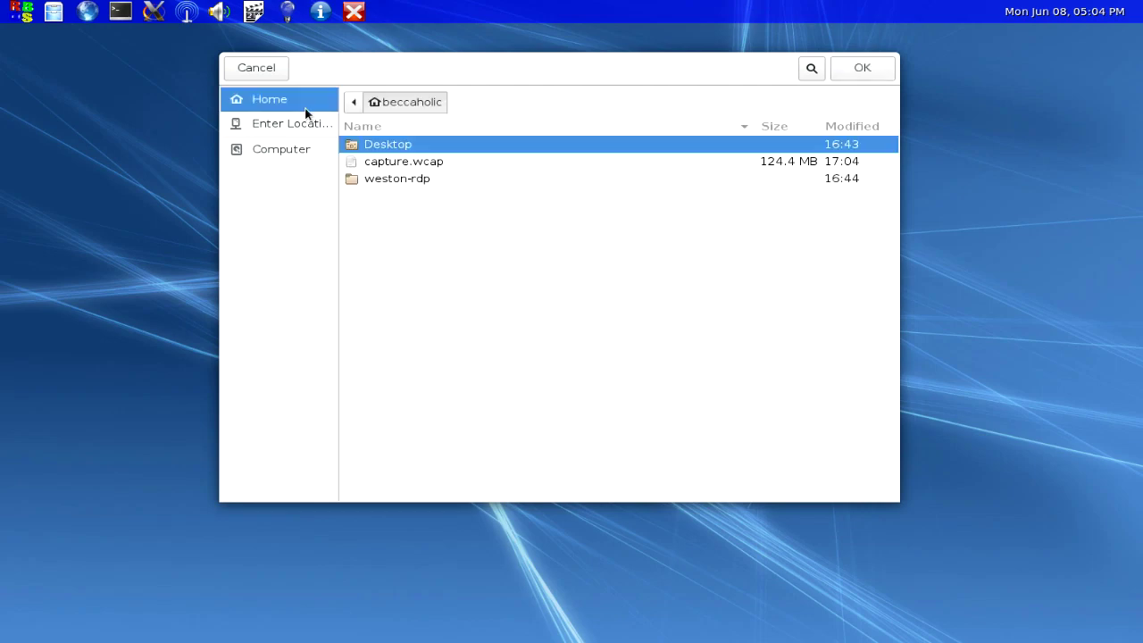
click(303, 125)
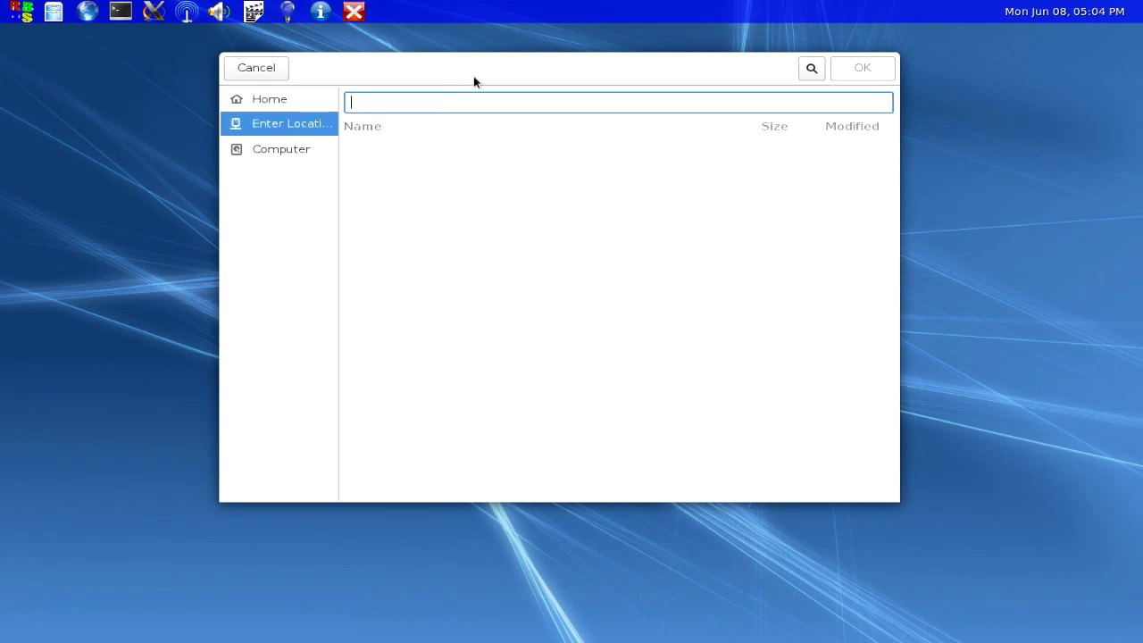
click(242, 70)
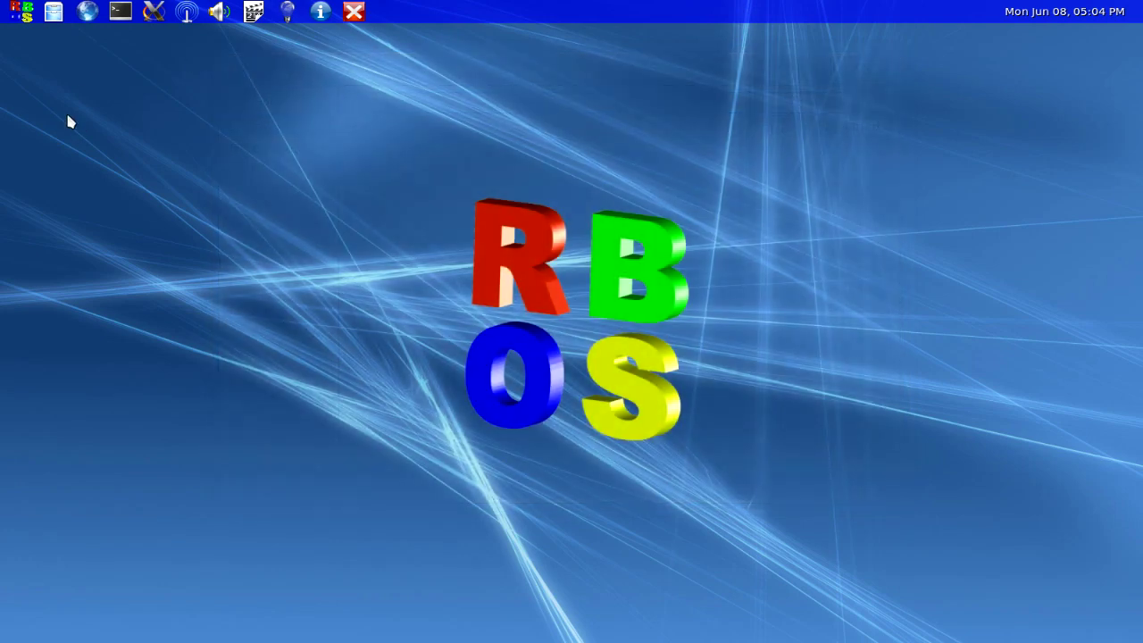
Step: Launch Nested Papyros from the nested Wayland/Weston group of the application launcher
click(15, 7)
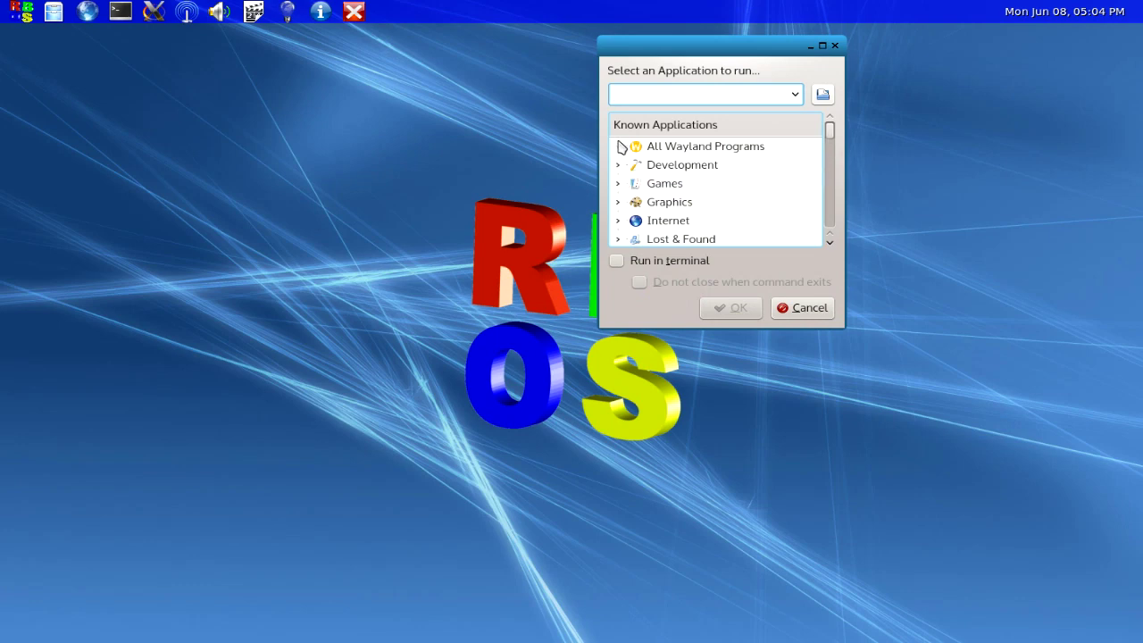
click(619, 145)
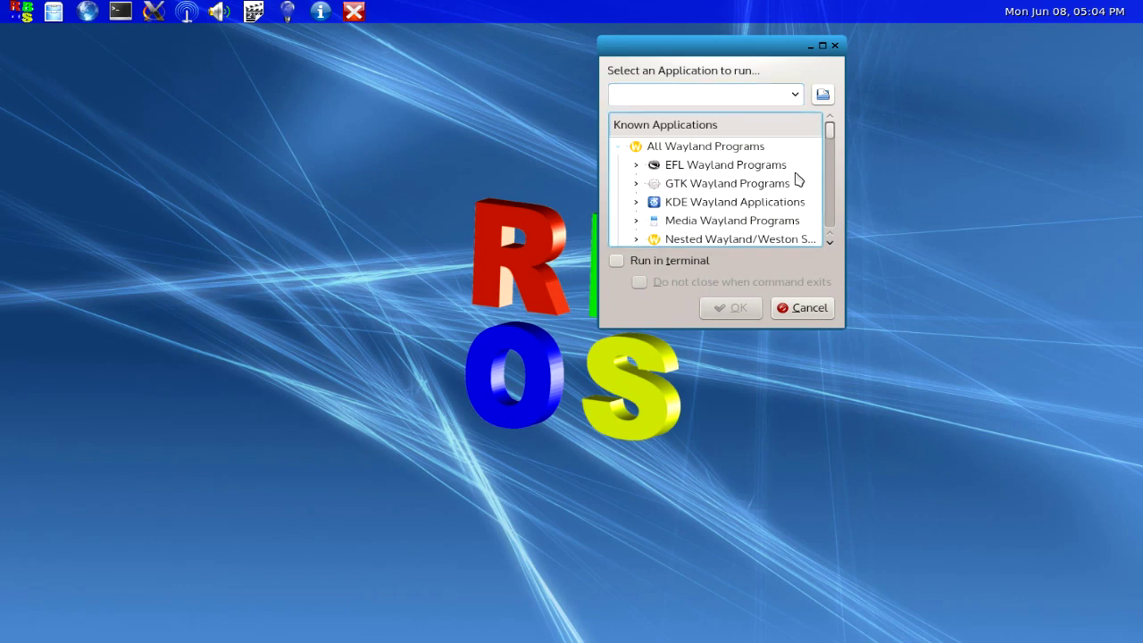
click(831, 240)
click(830, 241)
click(830, 241)
click(830, 240)
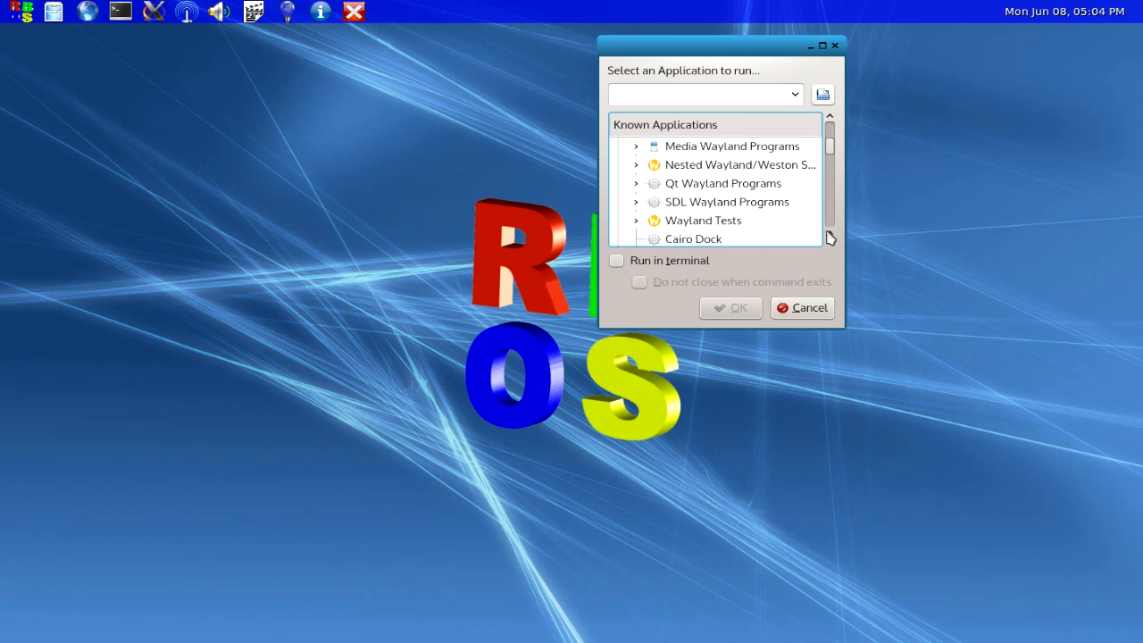
click(644, 166)
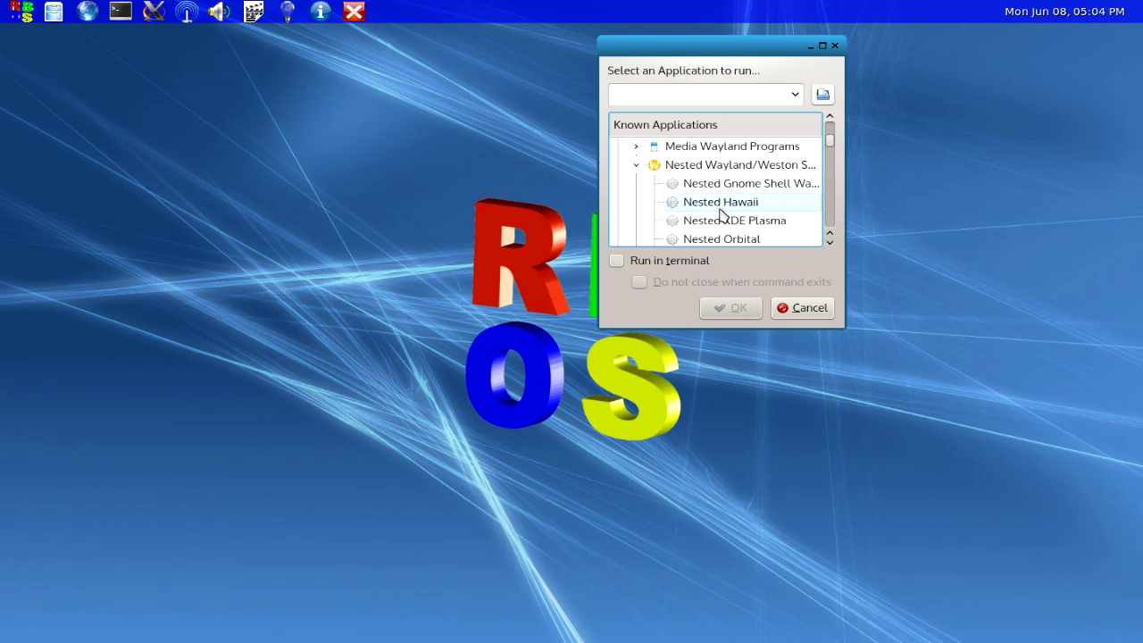
click(830, 247)
click(830, 247)
click(830, 247)
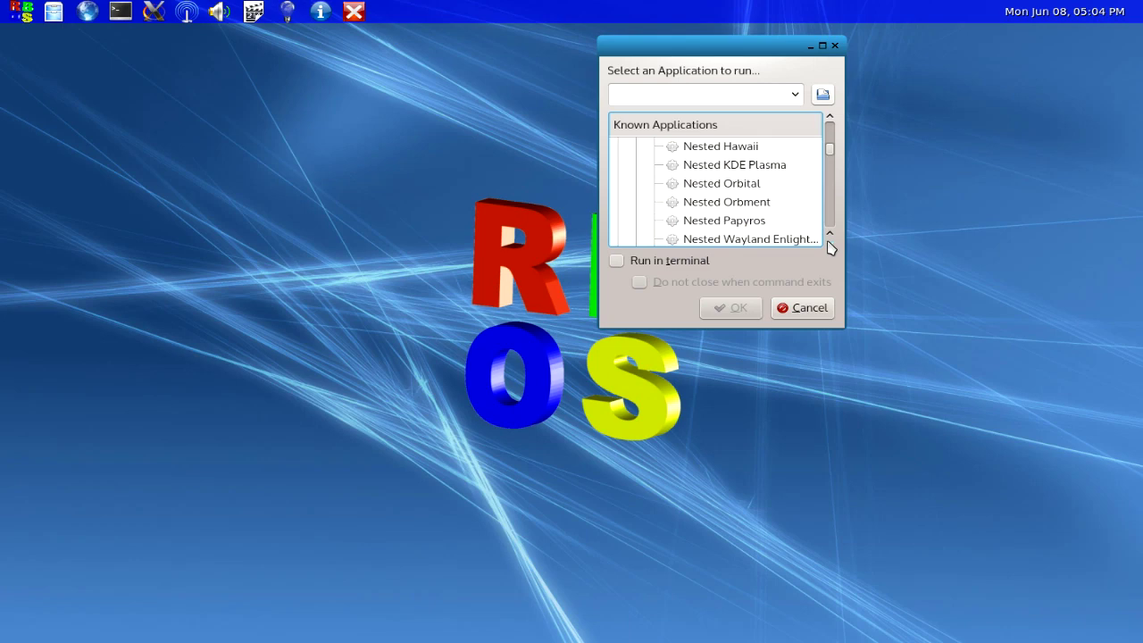
click(775, 223)
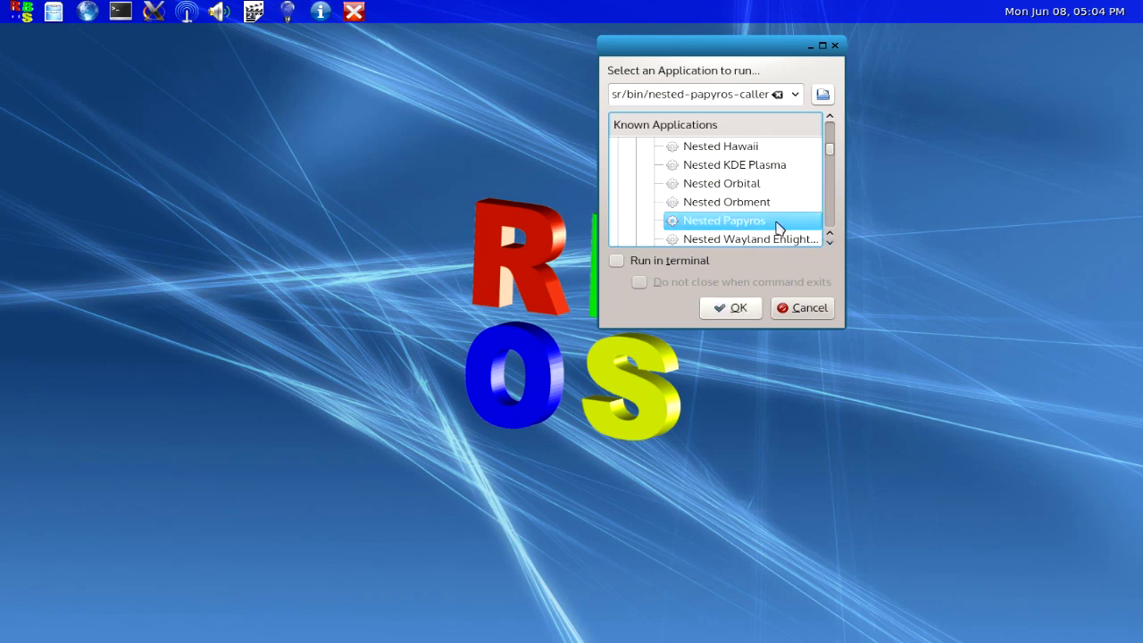
click(731, 308)
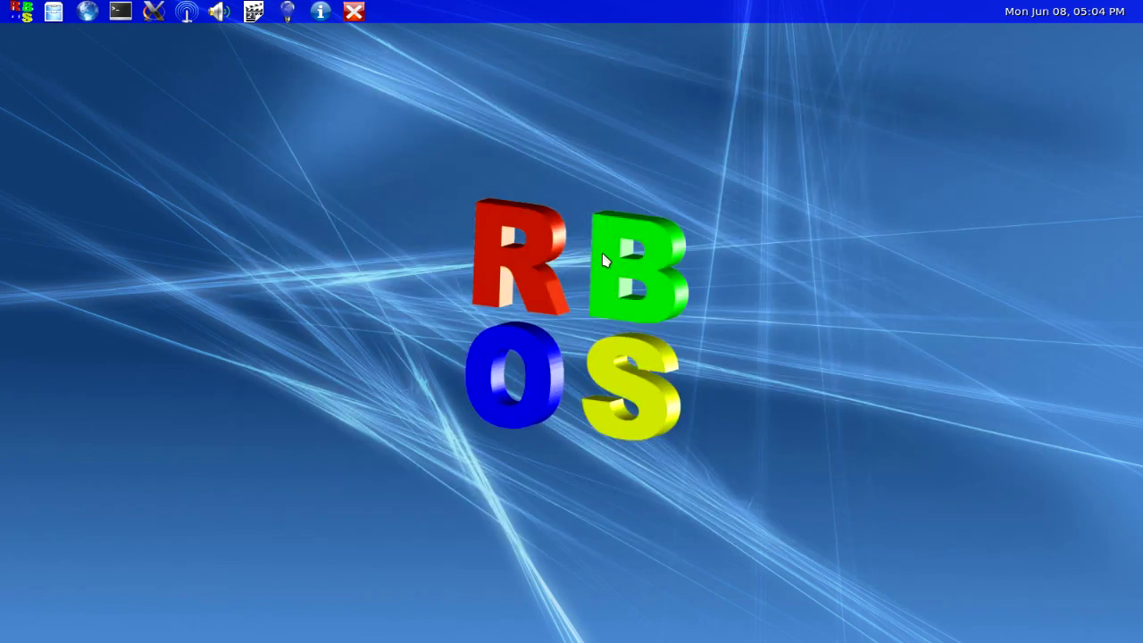
Step: Launch the first Weston Drag and Drop test from the Wayland Tests group of the application launcher
click(26, 20)
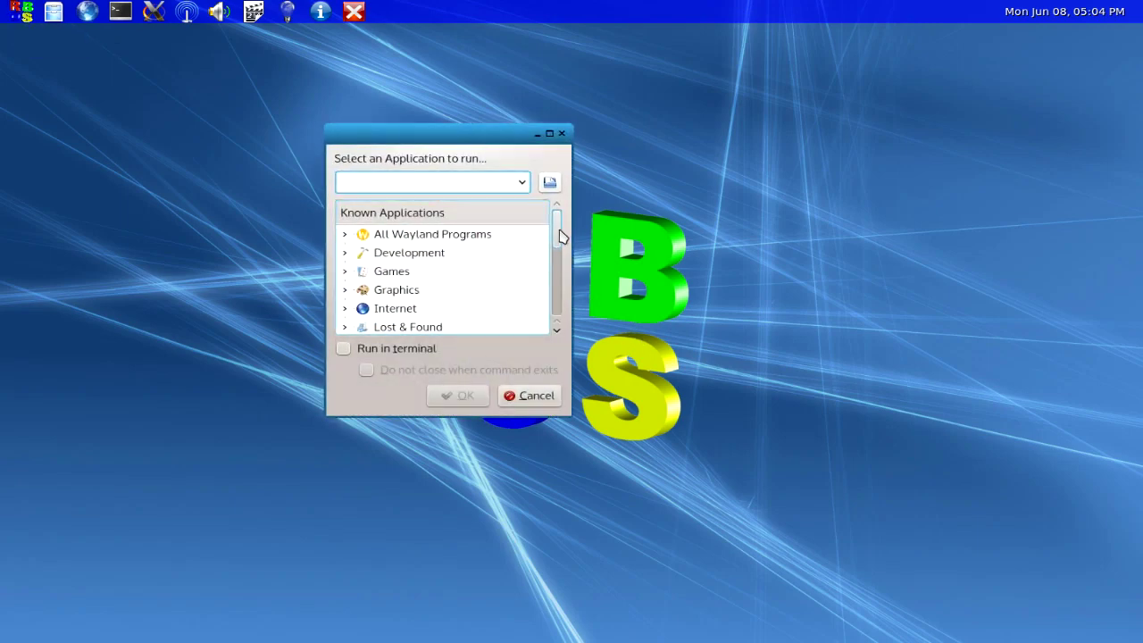
mouse_move(559, 235)
mouse_down()
mouse_move(554, 282)
mouse_move(554, 237)
mouse_up()
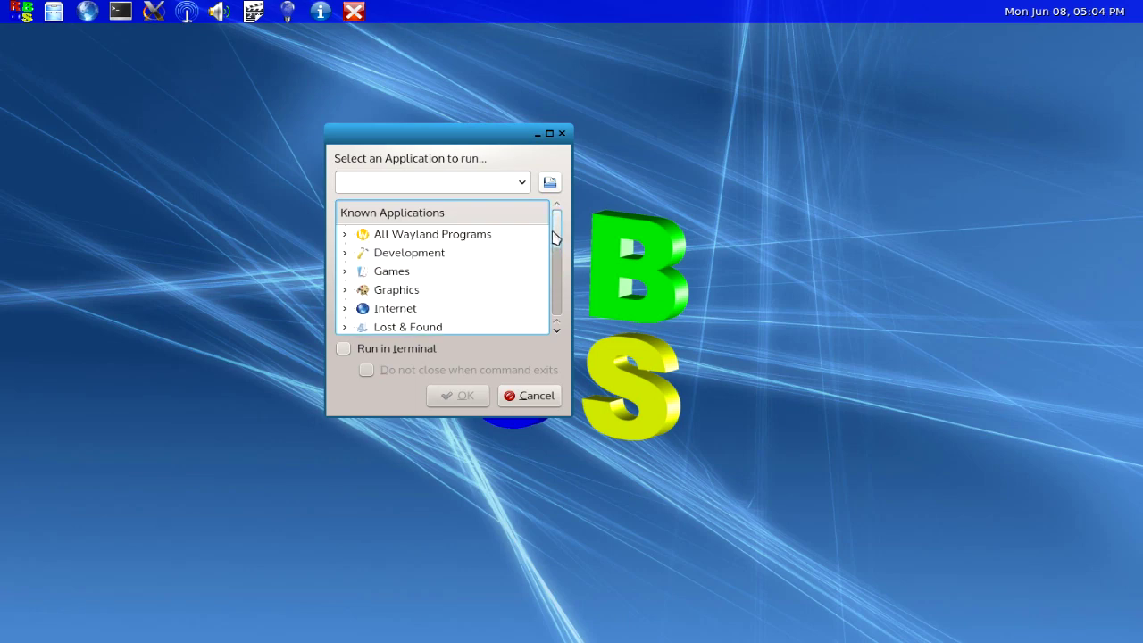
click(341, 236)
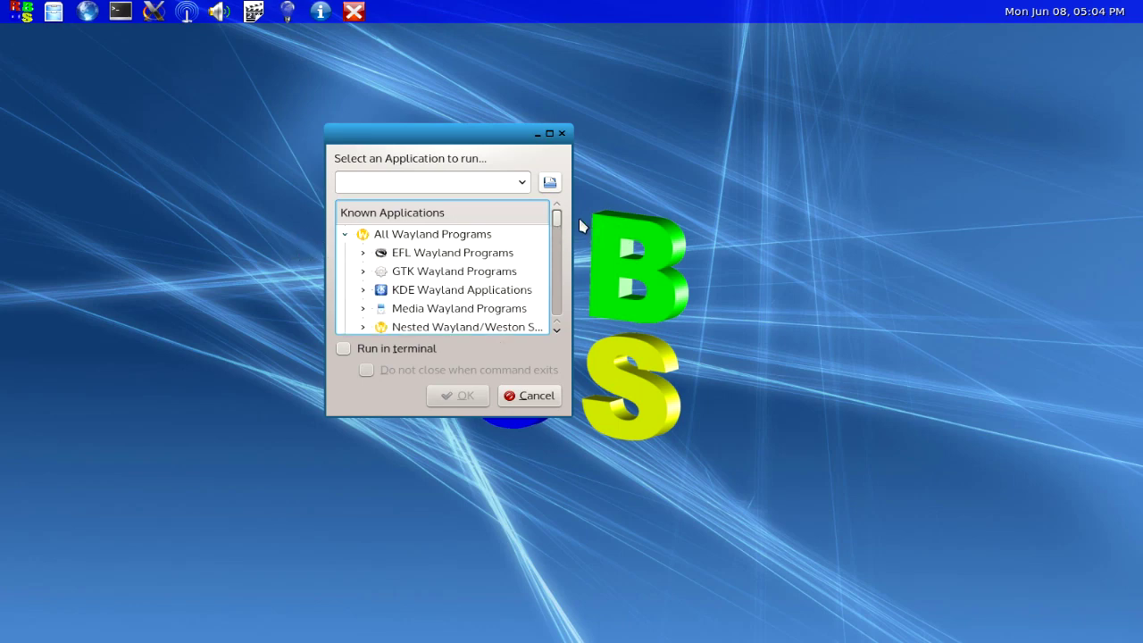
drag(554, 222, 554, 237)
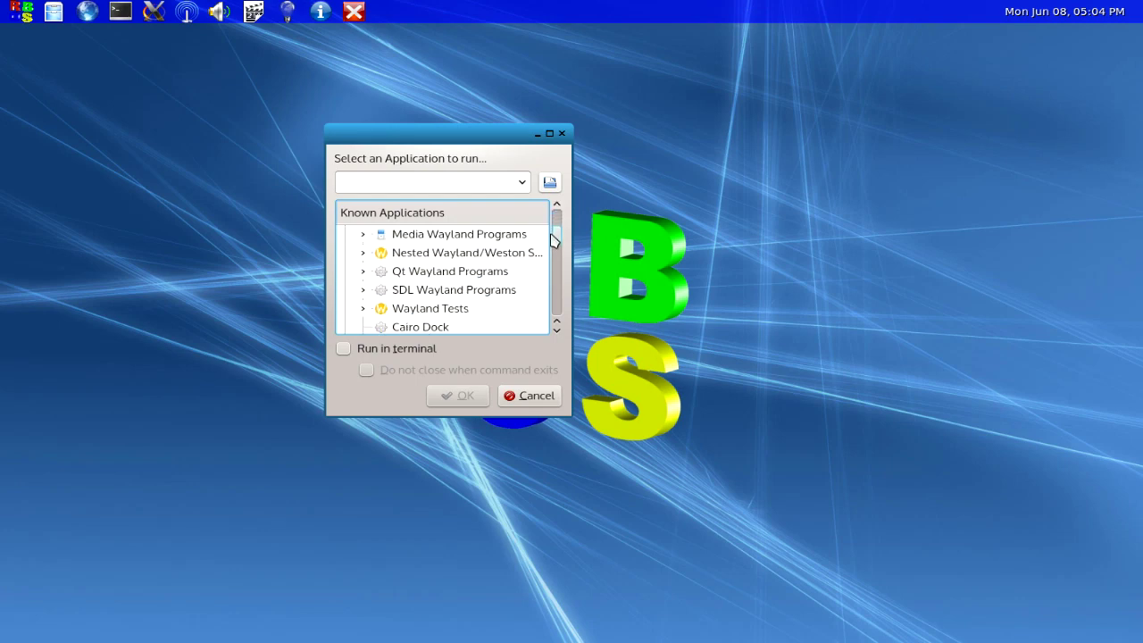
click(364, 308)
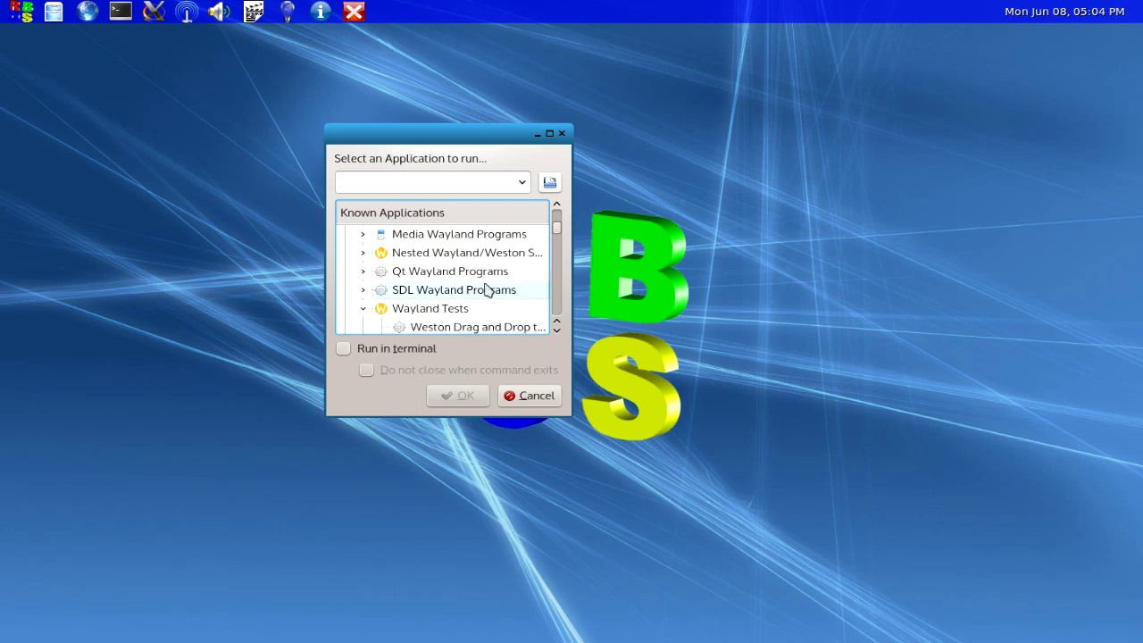
scroll(556, 326, down, 2)
scroll(554, 337, down, 2)
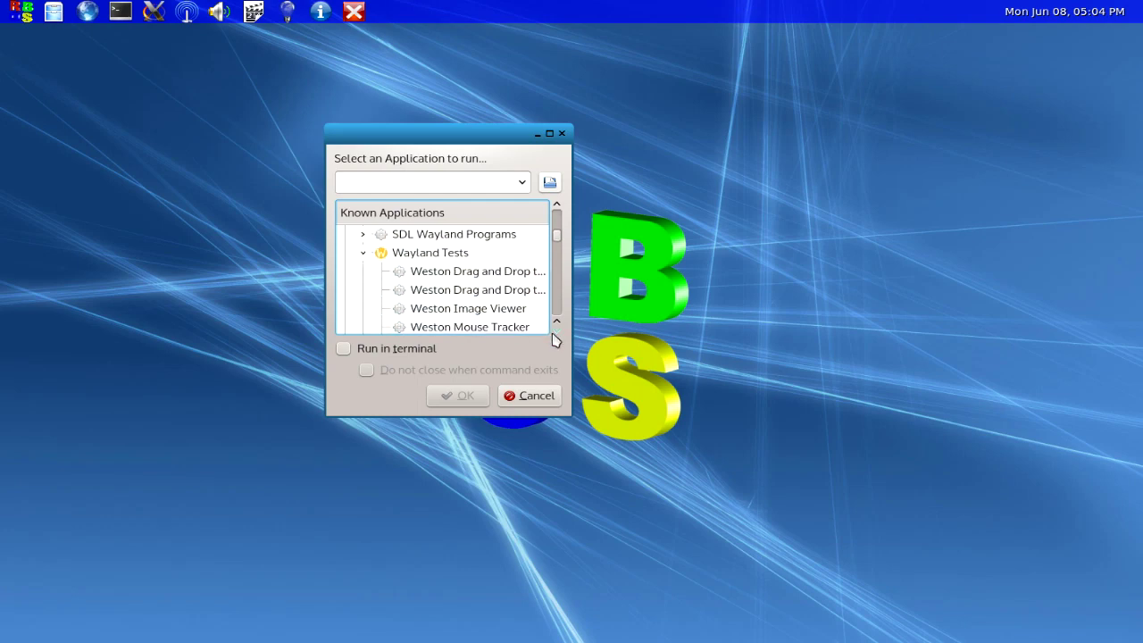
click(473, 256)
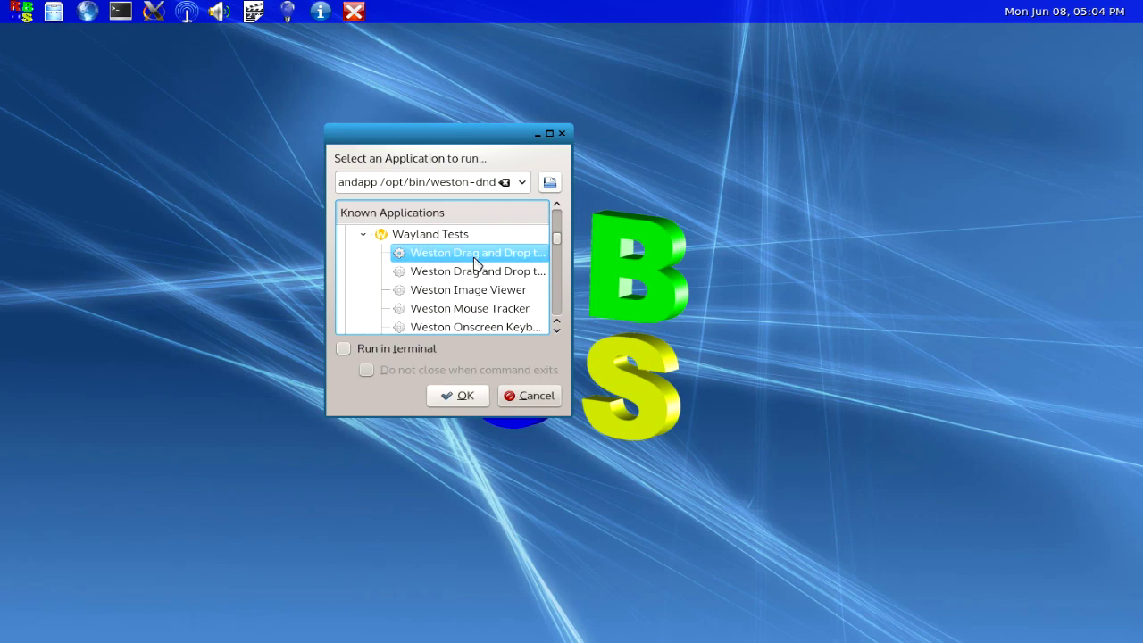
click(460, 397)
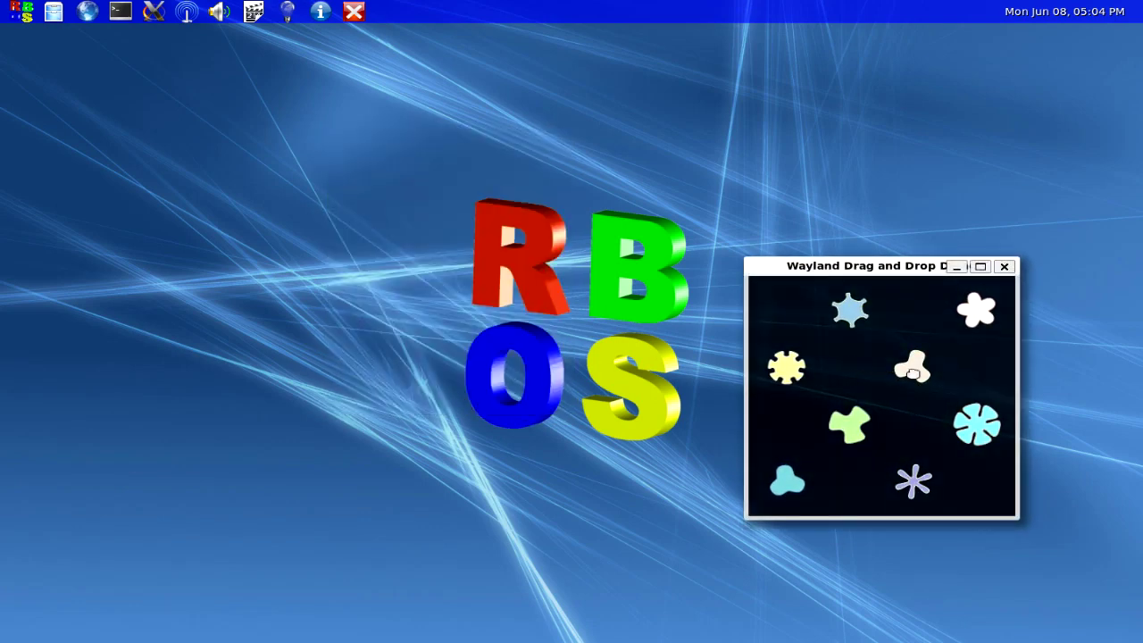
Step: Move four of the shapes to new spots in the Wayland Drag and Drop demo, and close its window
drag(912, 373, 811, 395)
drag(860, 435, 894, 377)
drag(964, 419, 890, 436)
drag(927, 473, 970, 348)
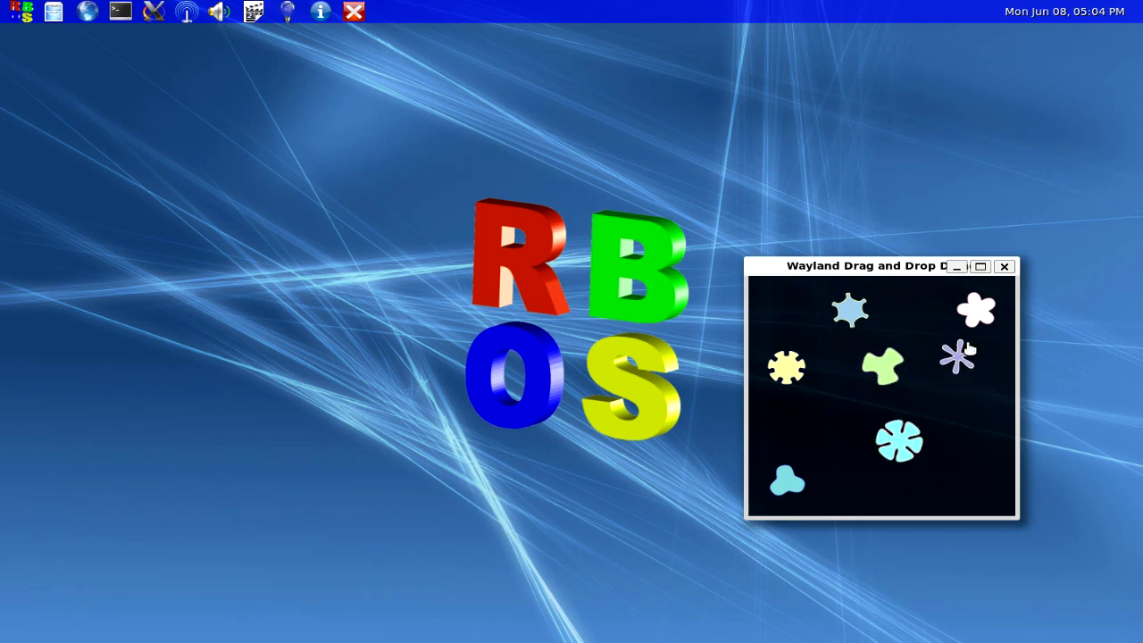
click(1005, 267)
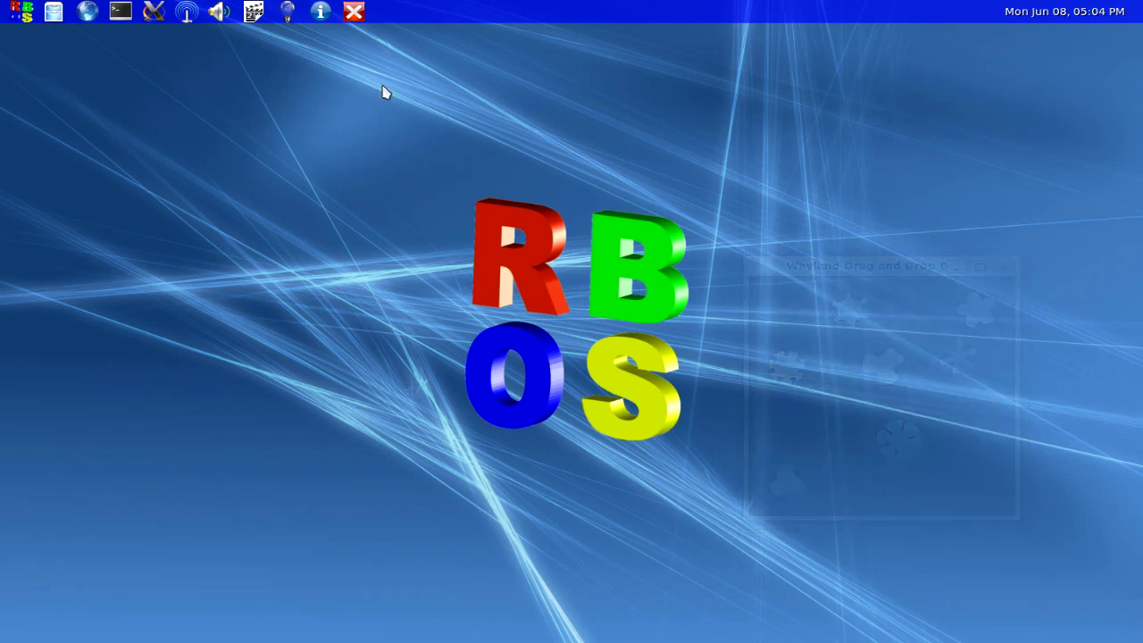
Step: Launch Weston Smoke from the Wayland Tests group of the application launcher
click(24, 13)
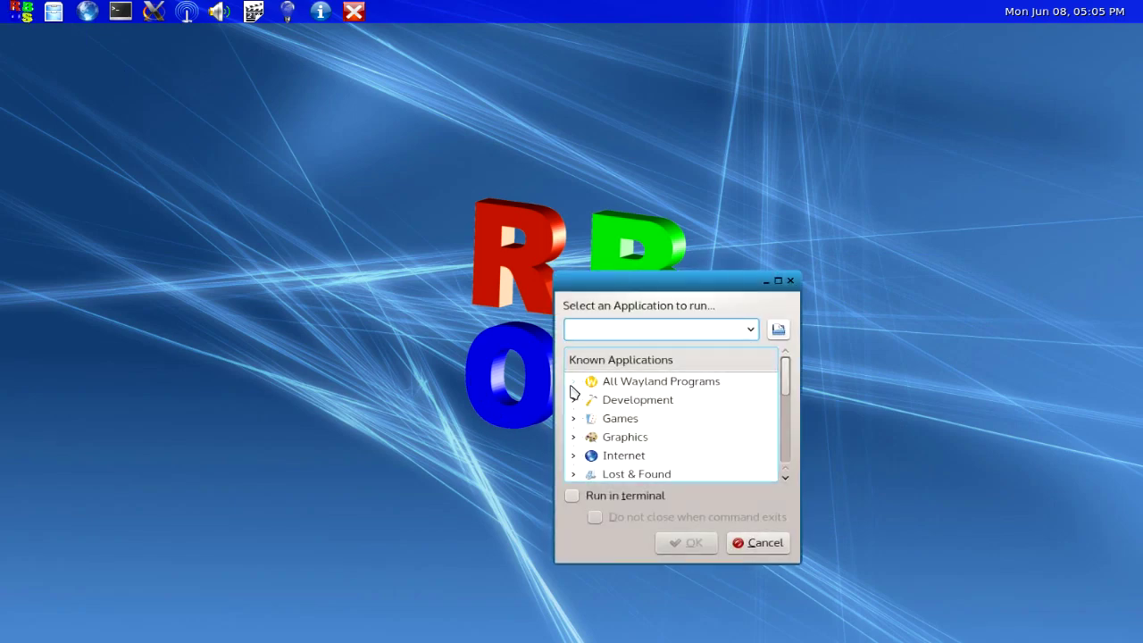
click(574, 382)
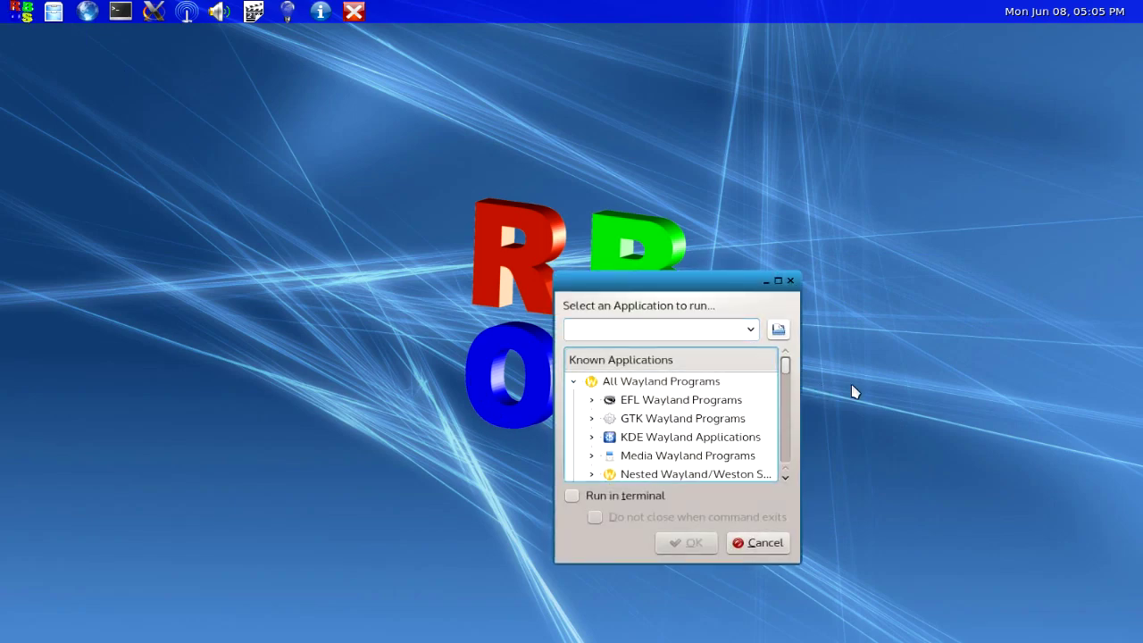
drag(787, 367, 782, 393)
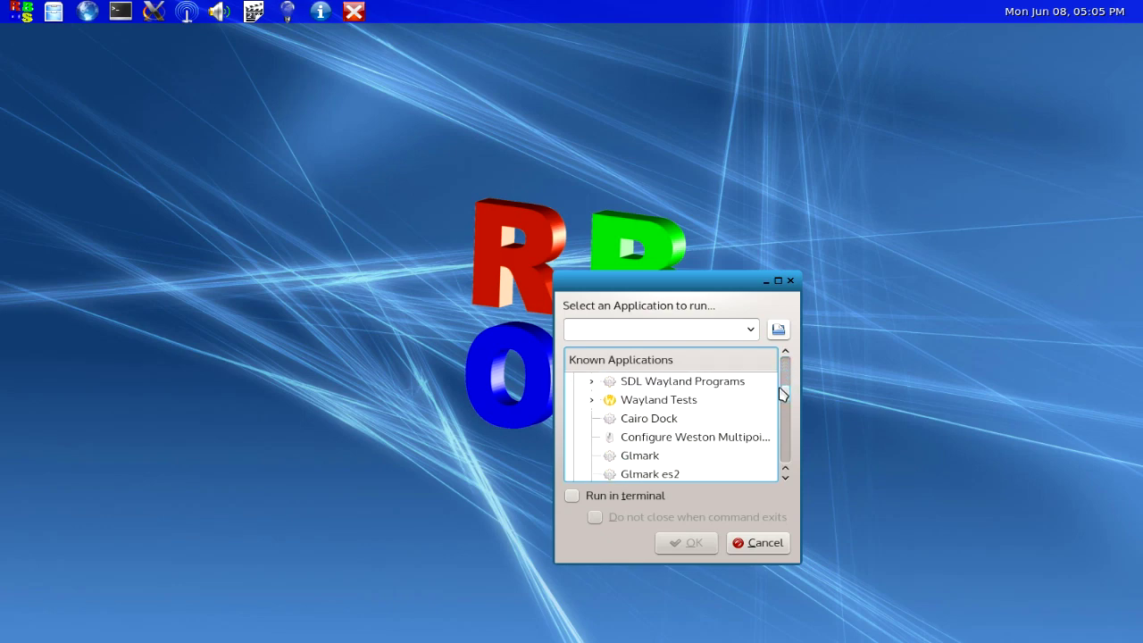
click(590, 400)
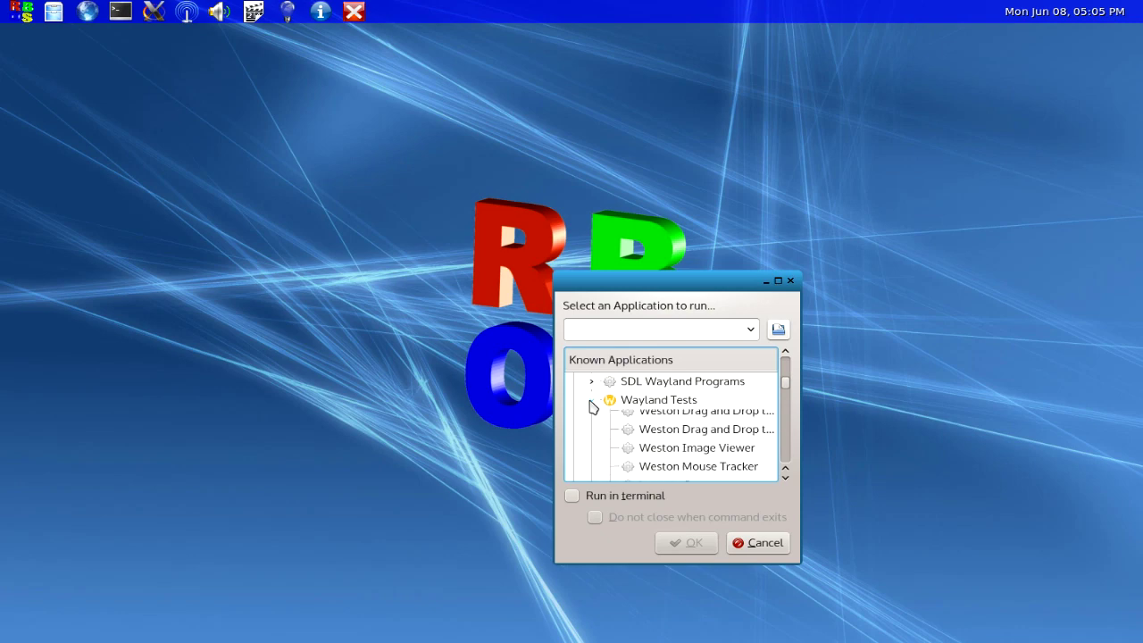
click(779, 476)
click(779, 476)
click(778, 476)
click(778, 476)
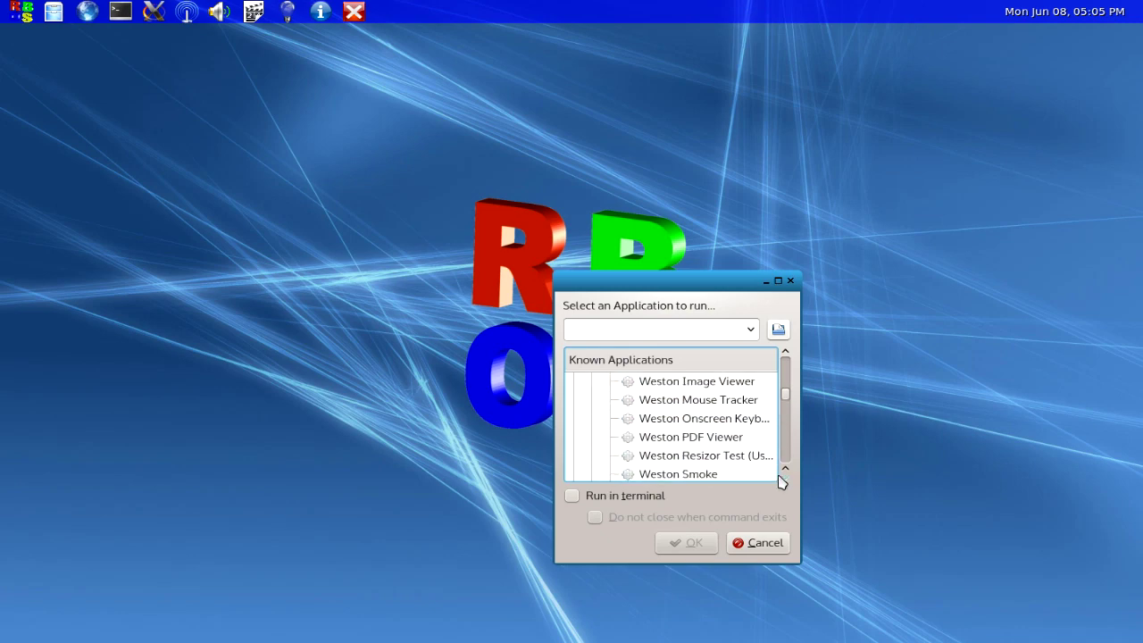
click(781, 477)
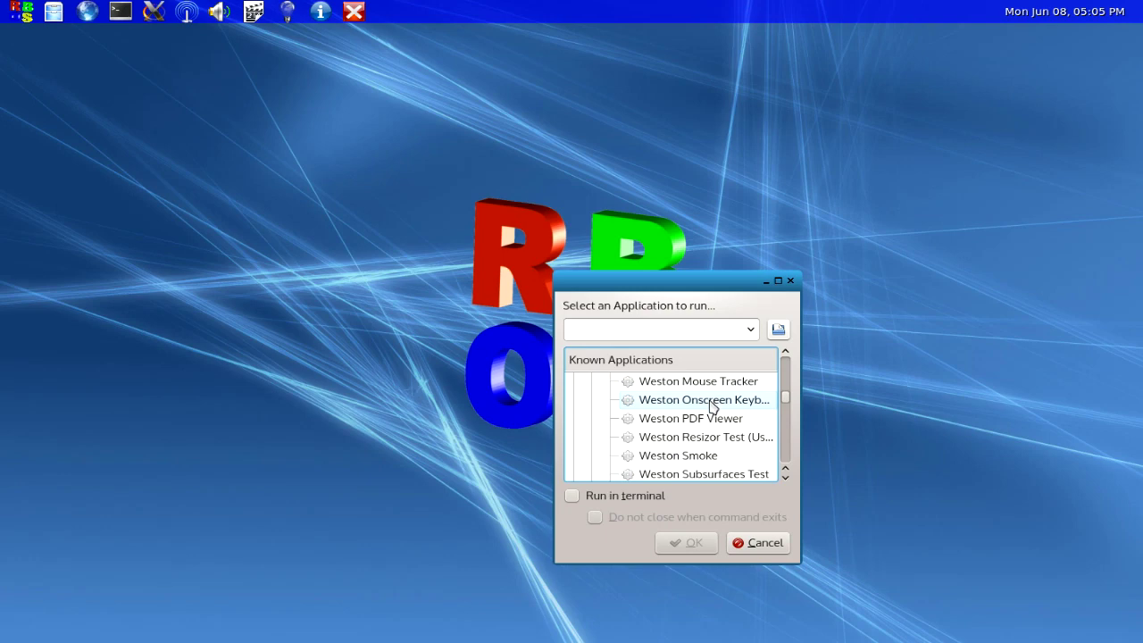
click(728, 456)
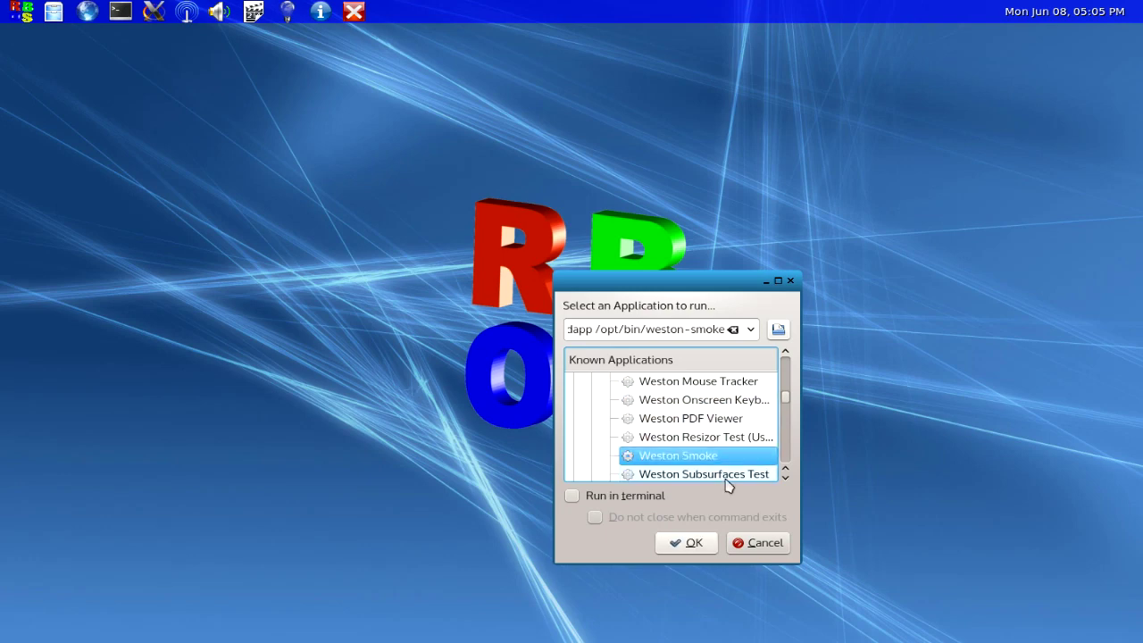
click(693, 549)
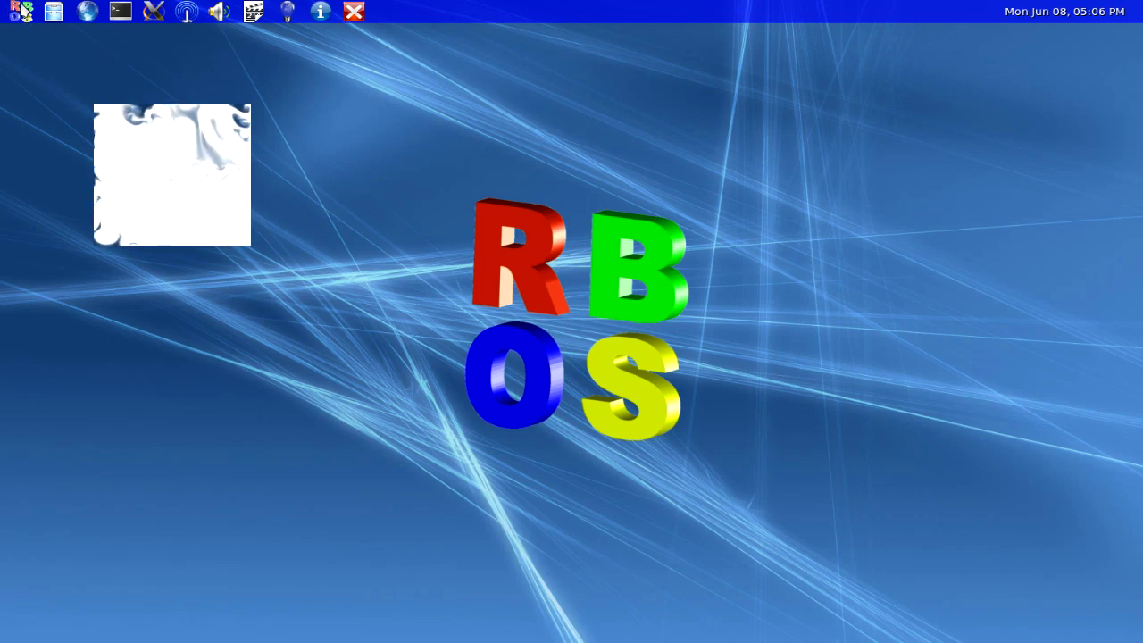
Step: Launch Weston Subsurfaces Test from the Wayland Tests group of the application launcher, and close its demo window
click(24, 12)
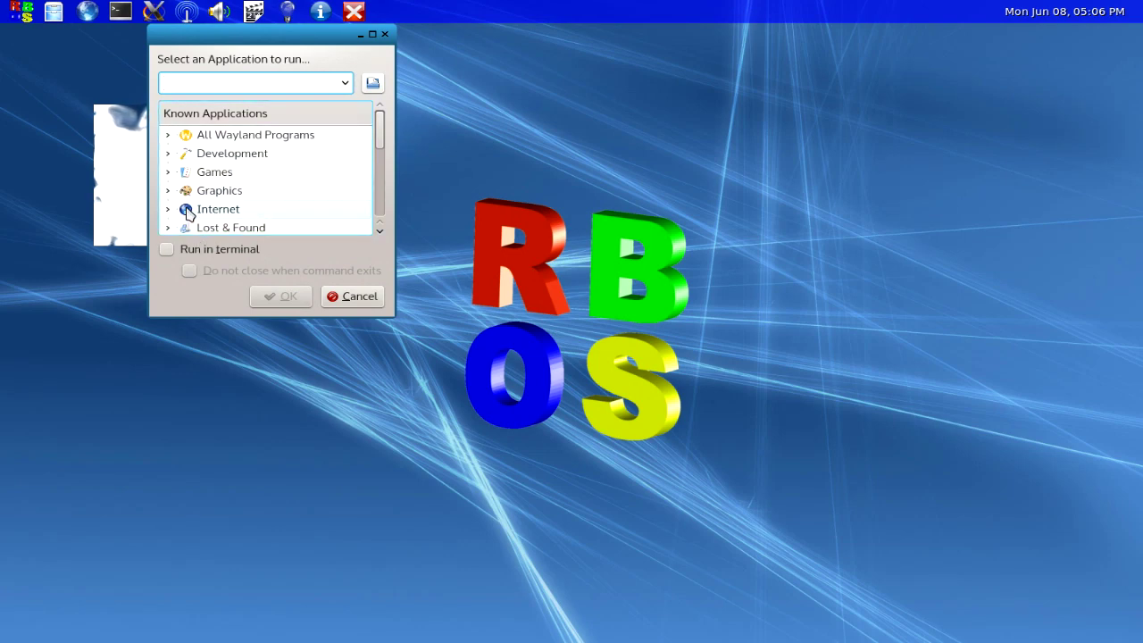
click(171, 137)
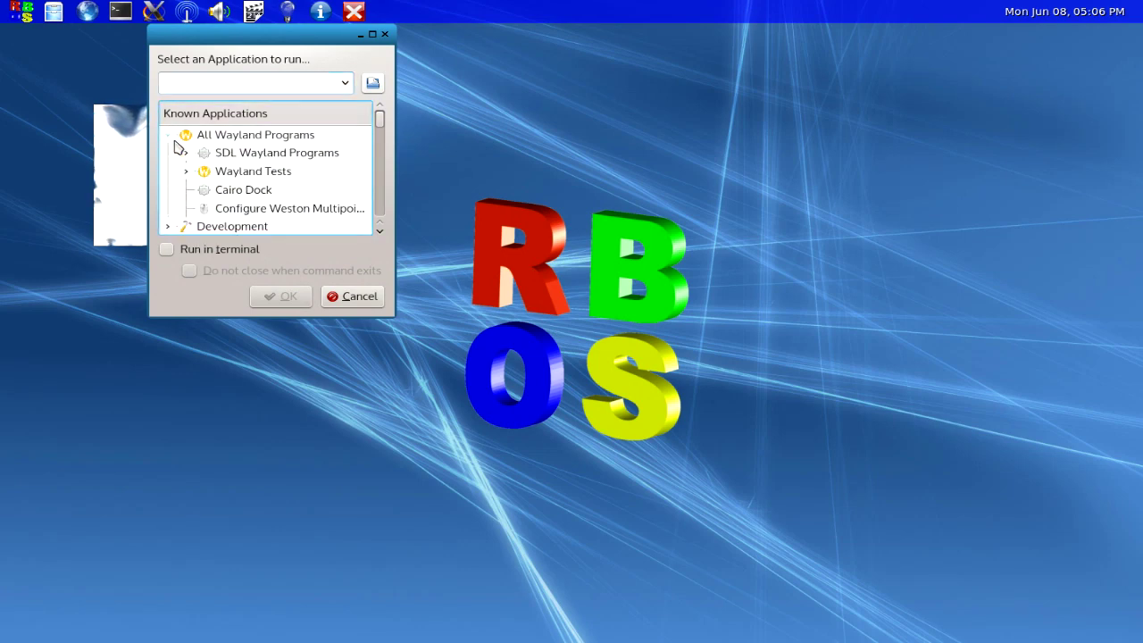
click(379, 234)
click(380, 234)
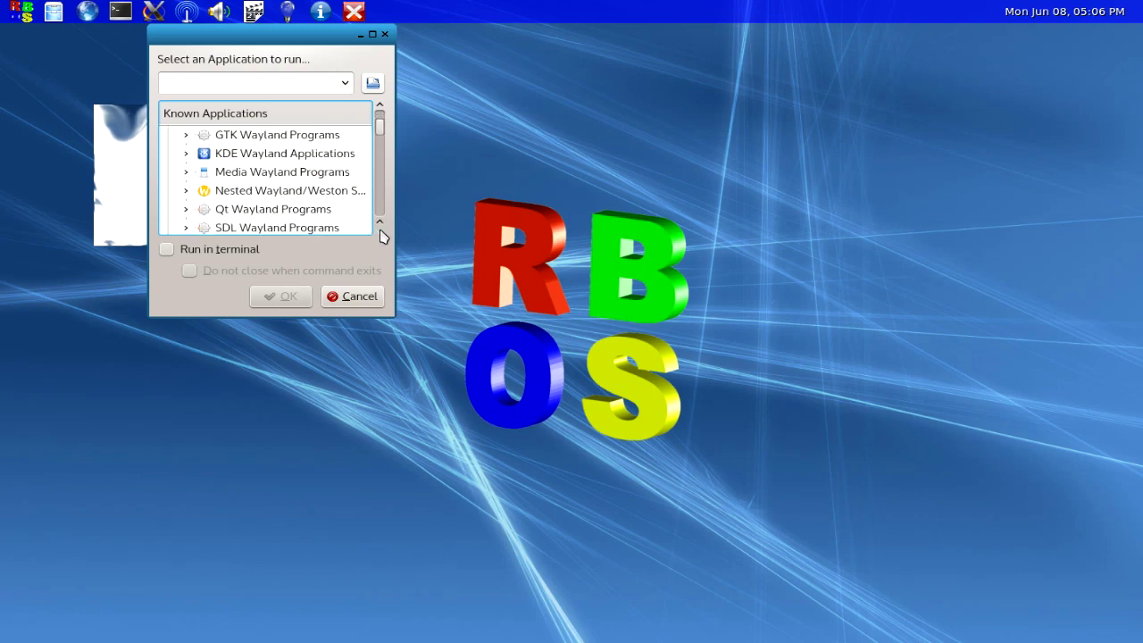
click(380, 234)
click(379, 234)
click(380, 234)
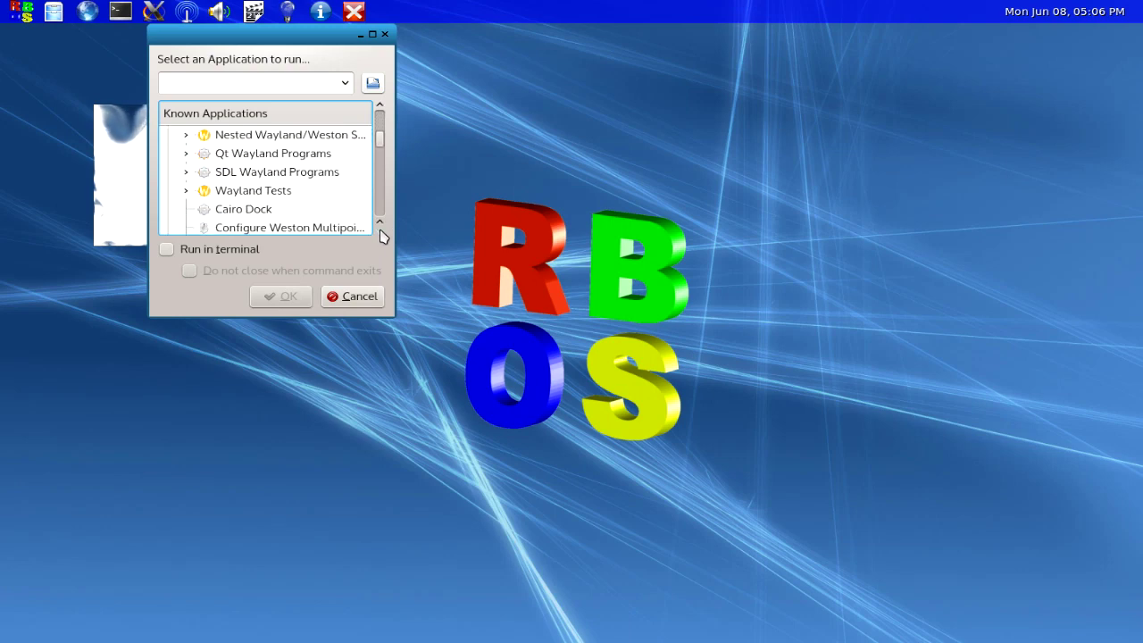
click(185, 192)
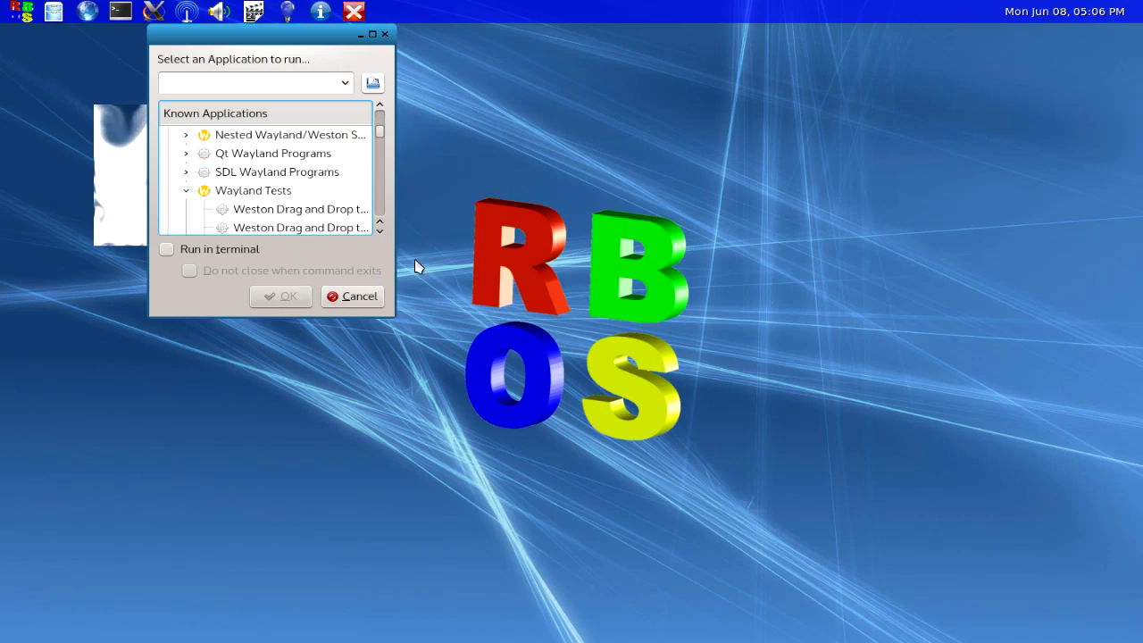
click(380, 234)
click(379, 234)
click(380, 234)
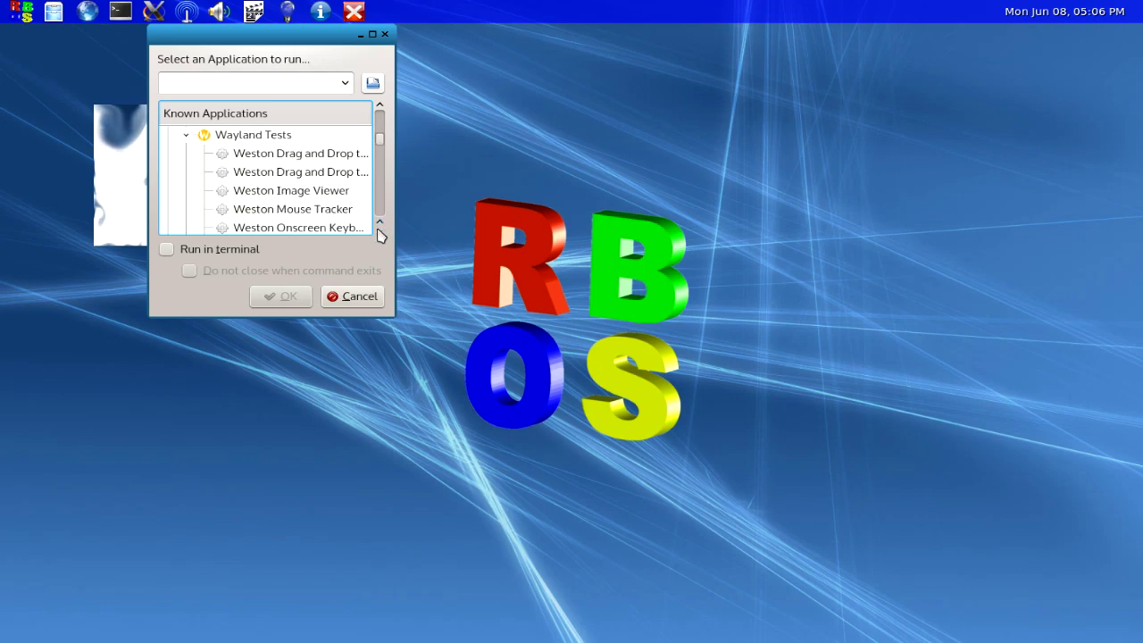
click(380, 233)
click(379, 234)
click(380, 234)
click(379, 233)
click(379, 234)
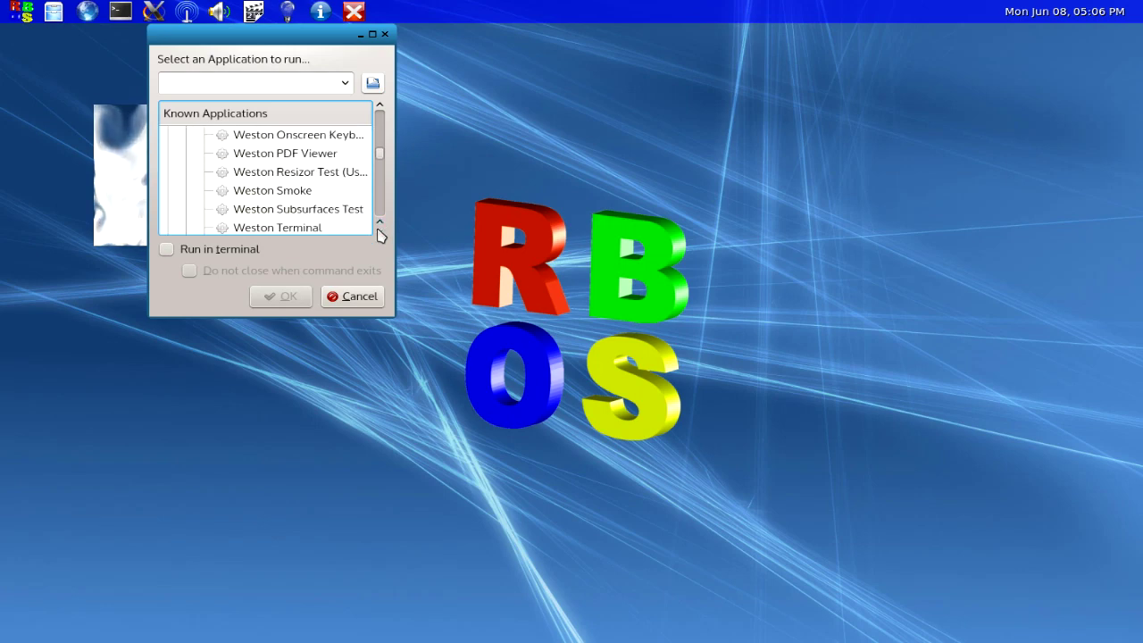
click(379, 234)
click(379, 234)
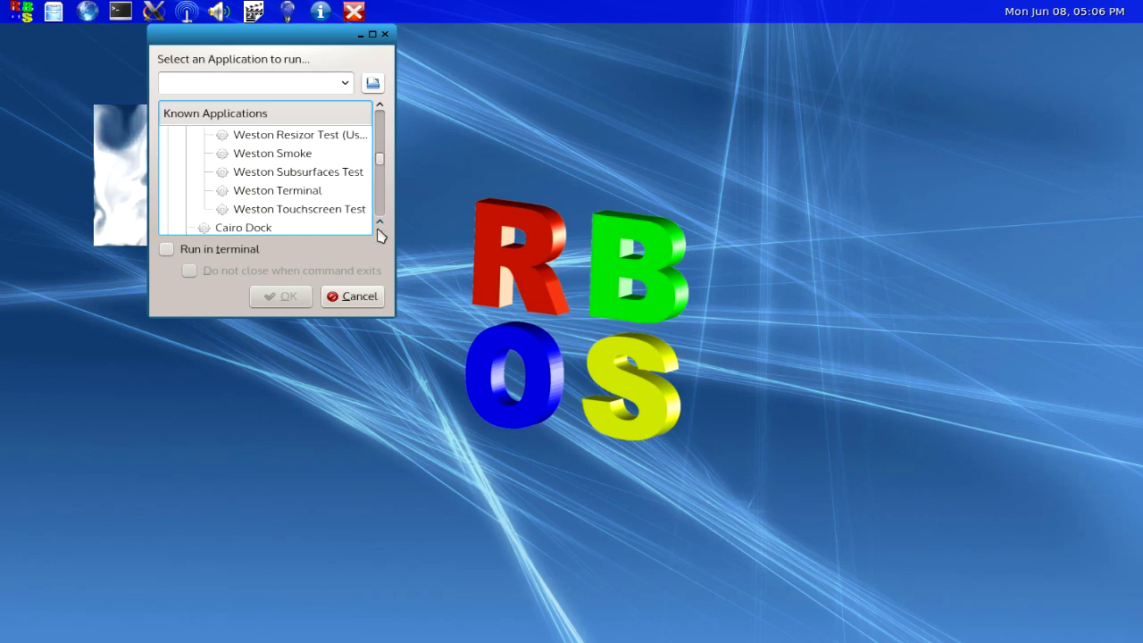
click(316, 178)
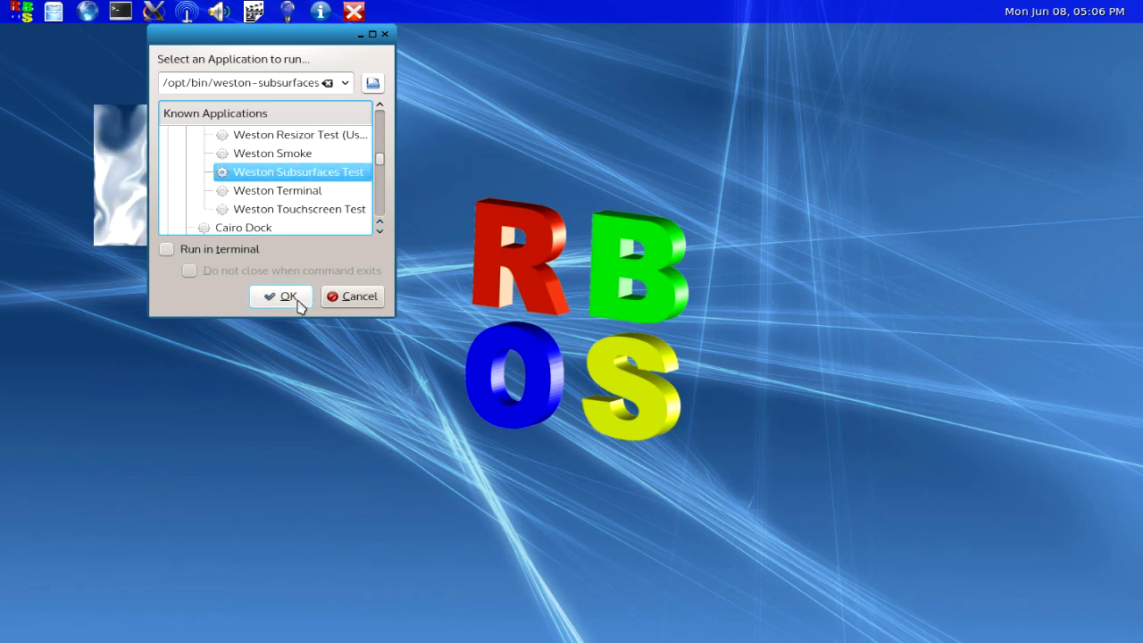
click(288, 296)
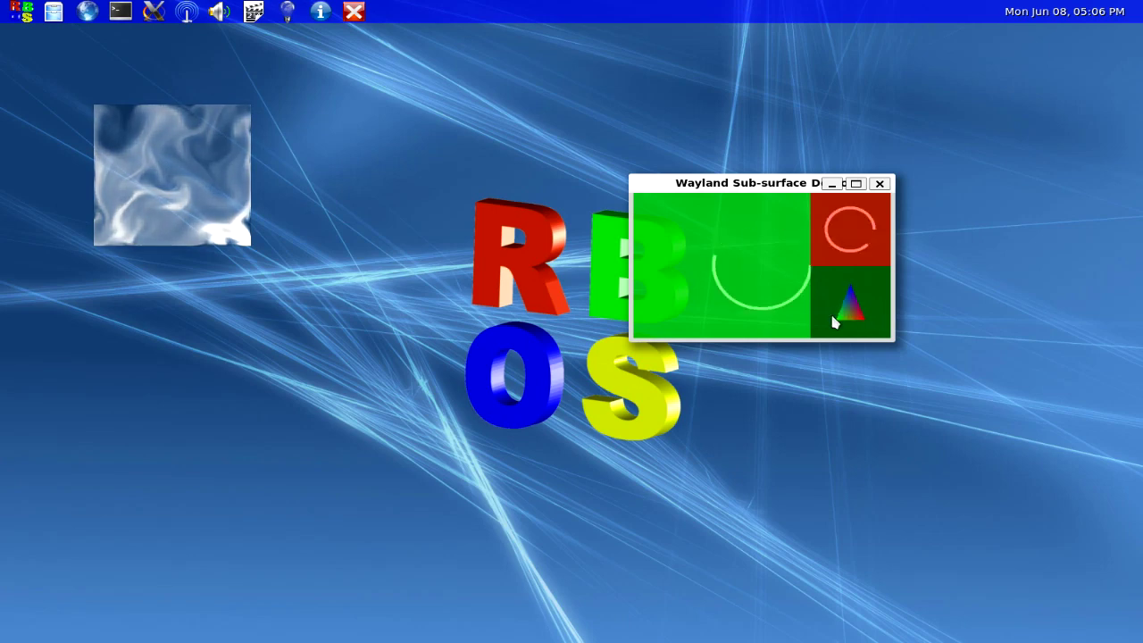
click(879, 184)
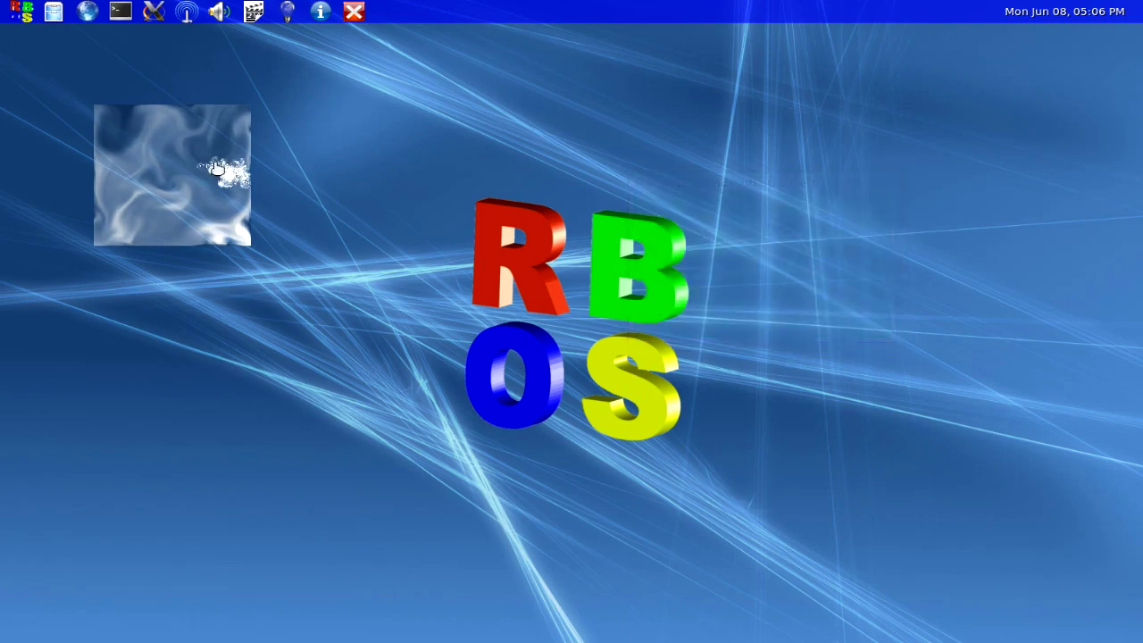
Step: Launch Glmark from the All Wayland Programs group of the application launcher
click(21, 11)
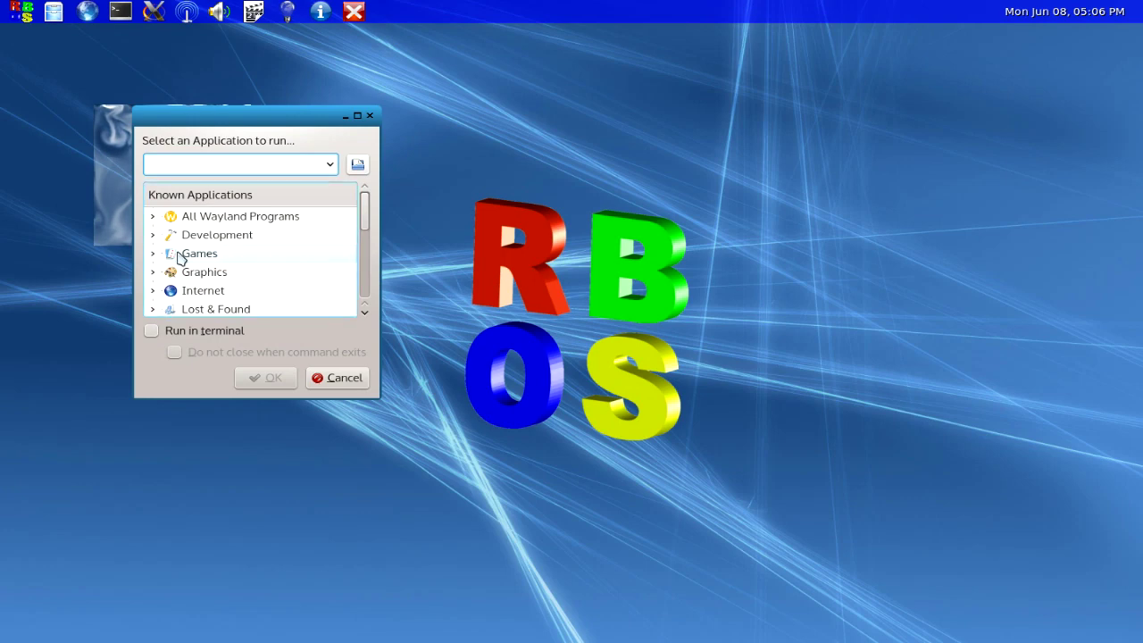
click(154, 219)
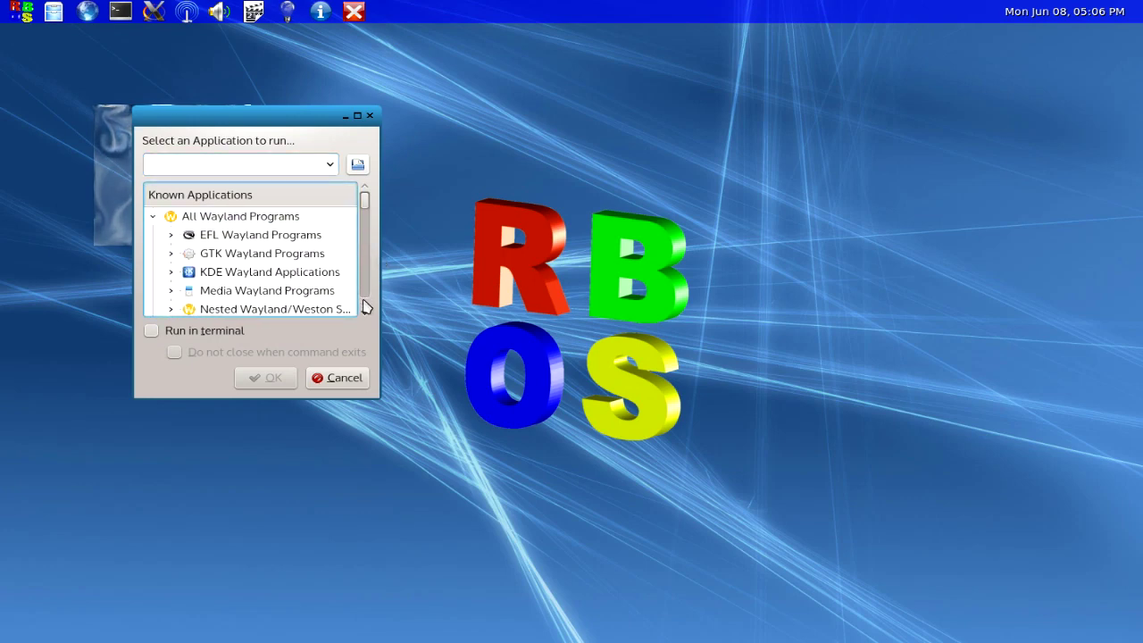
scroll(366, 318, down, 6)
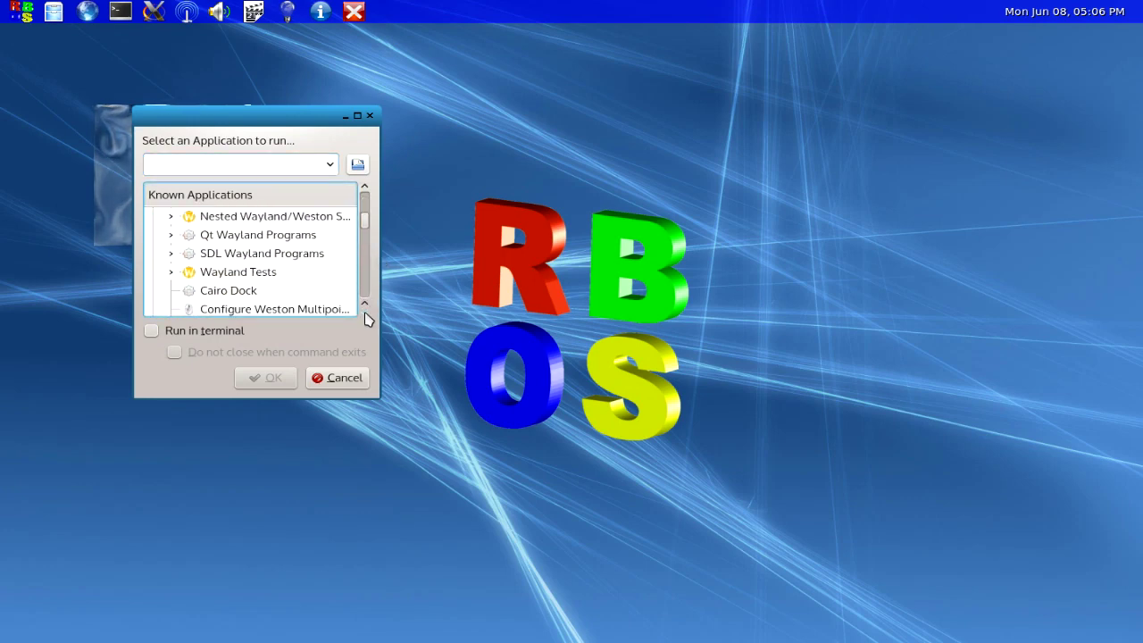
scroll(366, 318, down, 2)
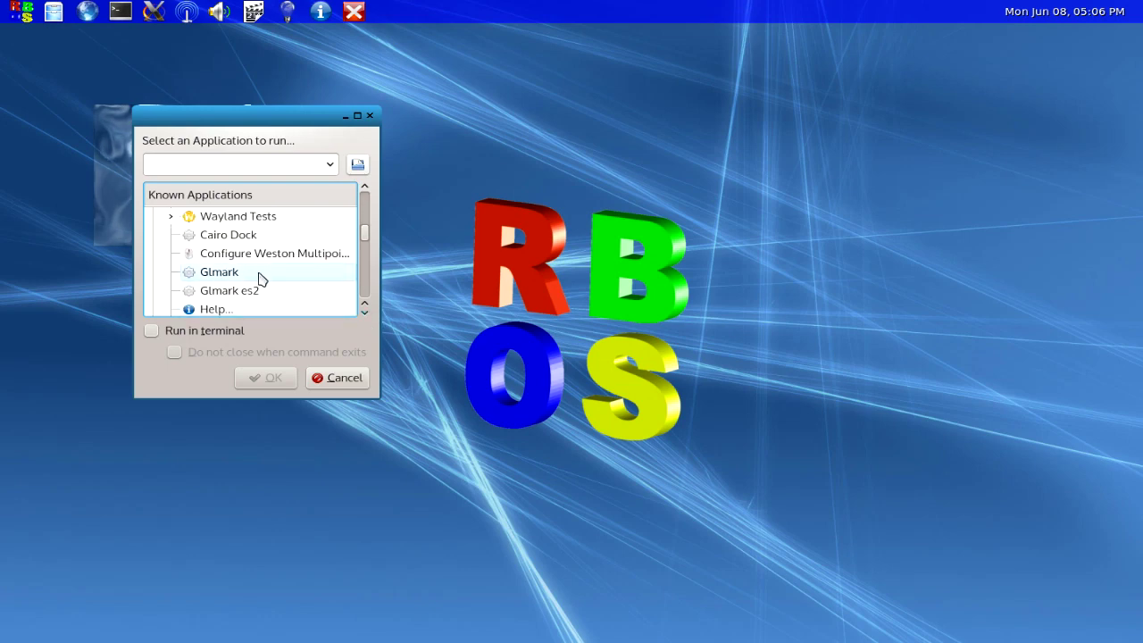
click(247, 275)
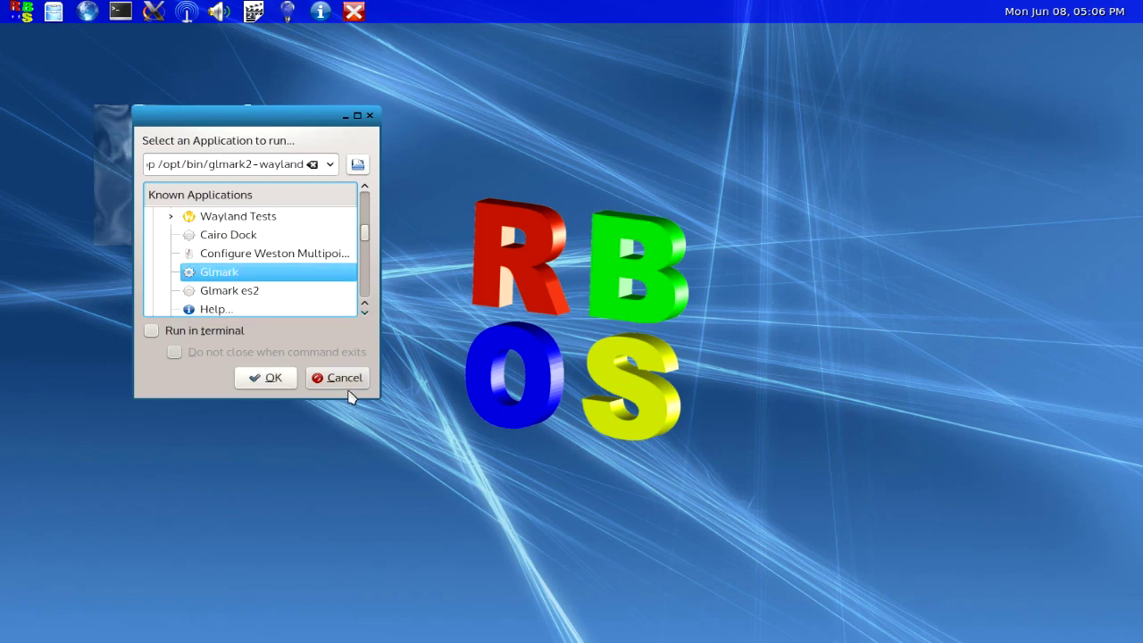
click(264, 378)
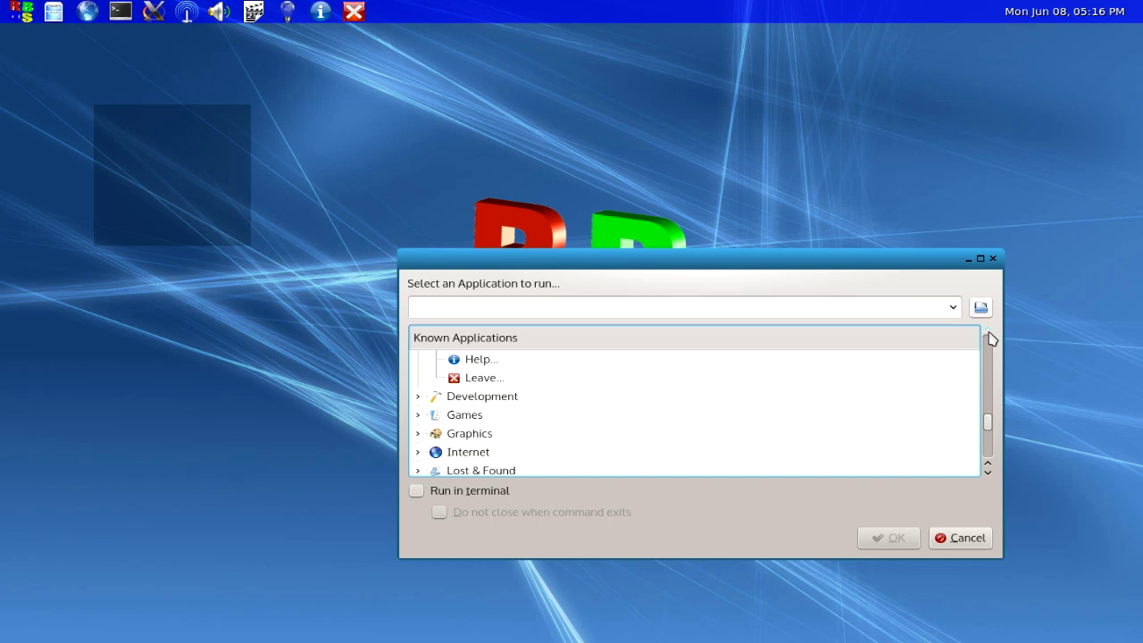
Step: Launch Glmark es2 from the All Wayland Programs group of the application launcher
click(988, 332)
click(989, 332)
click(989, 332)
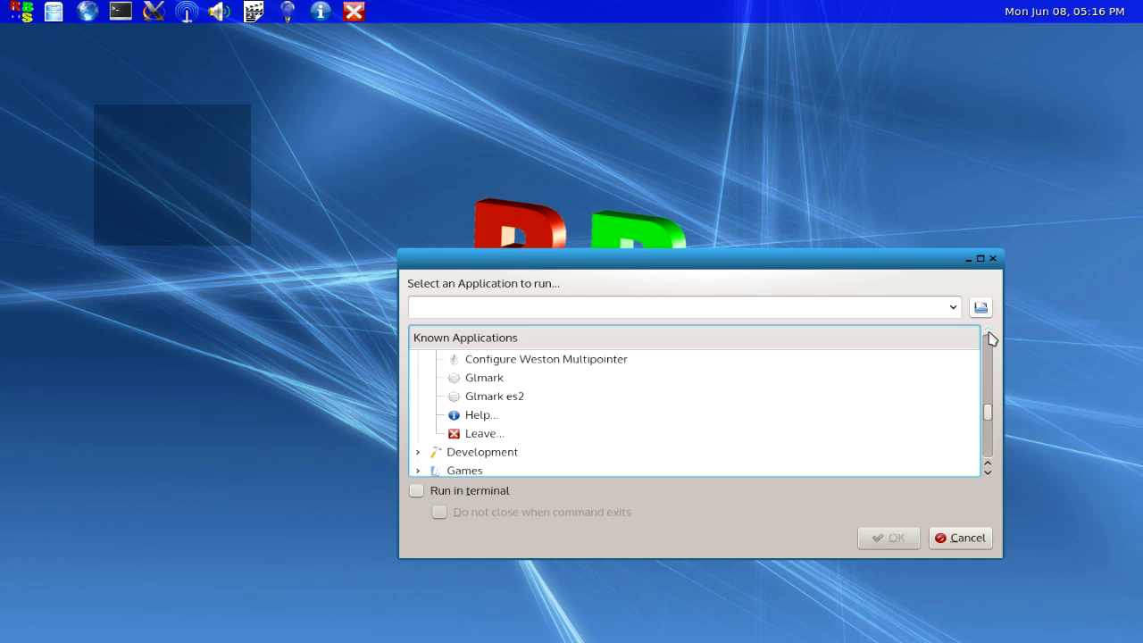
click(614, 402)
click(889, 538)
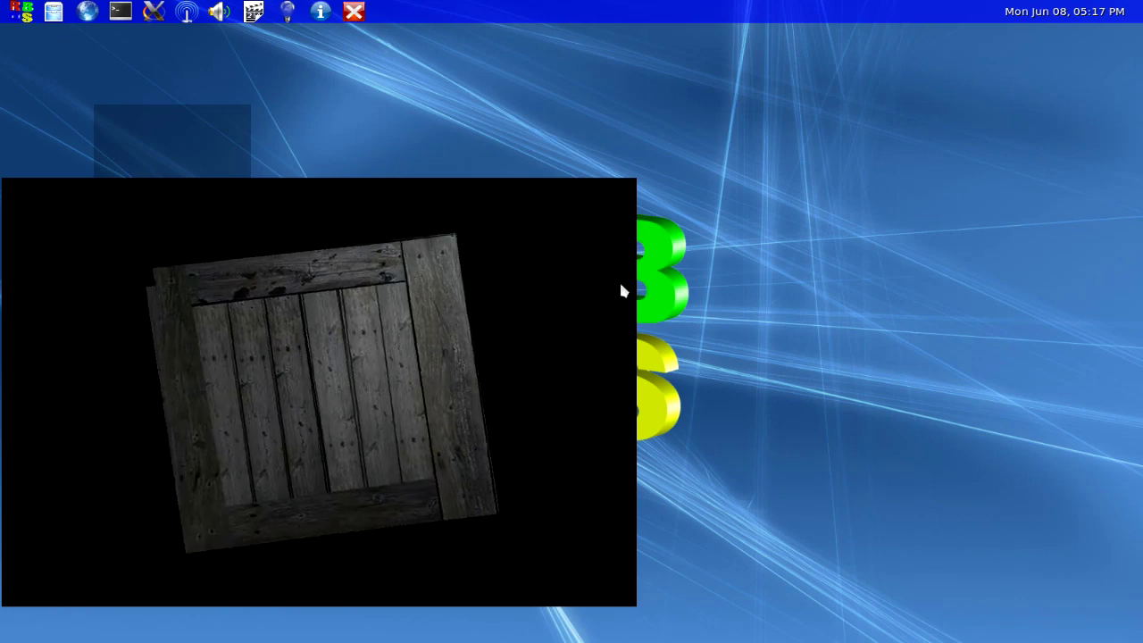
Step: Open the application launcher, move it clear of the benchmark window, and look through the All Wayland Programs group
click(16, 19)
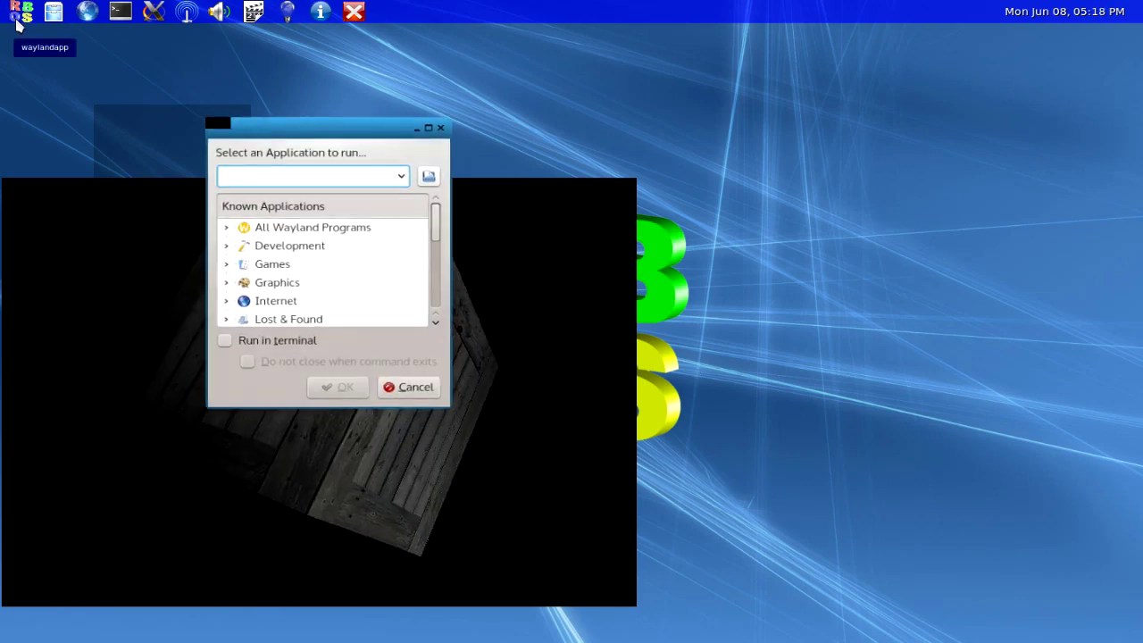
drag(308, 133, 872, 136)
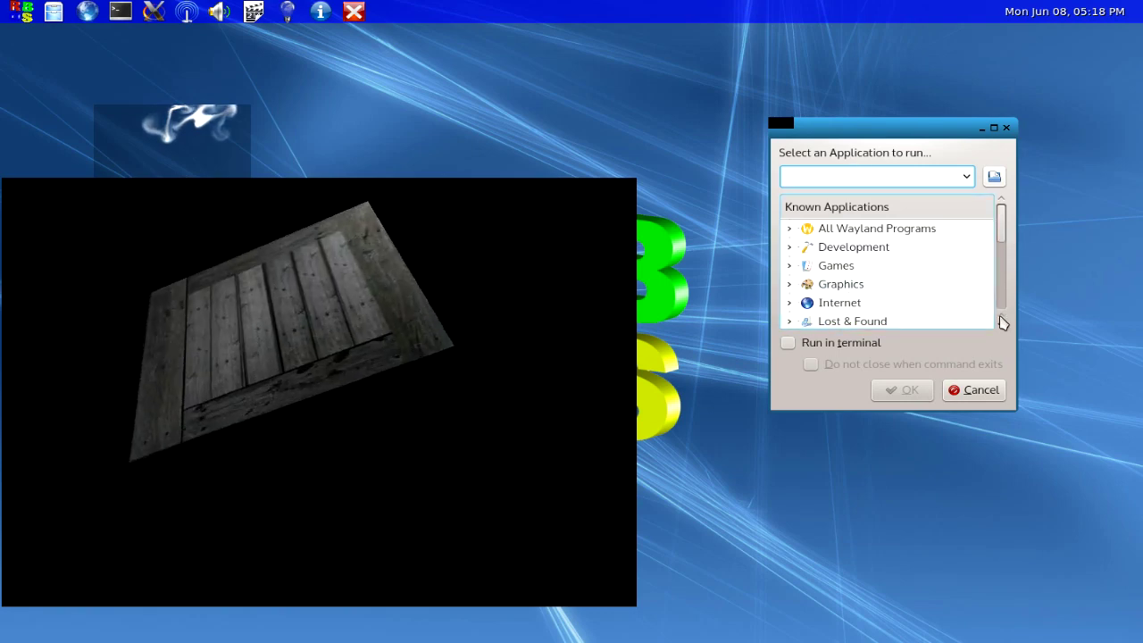
click(791, 229)
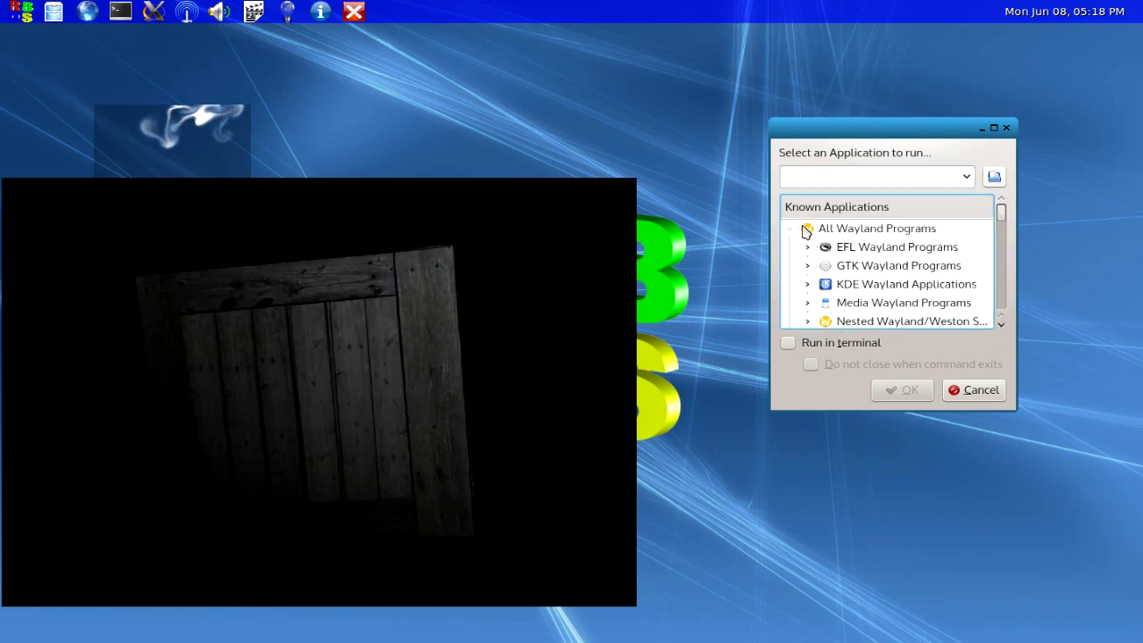
click(1001, 324)
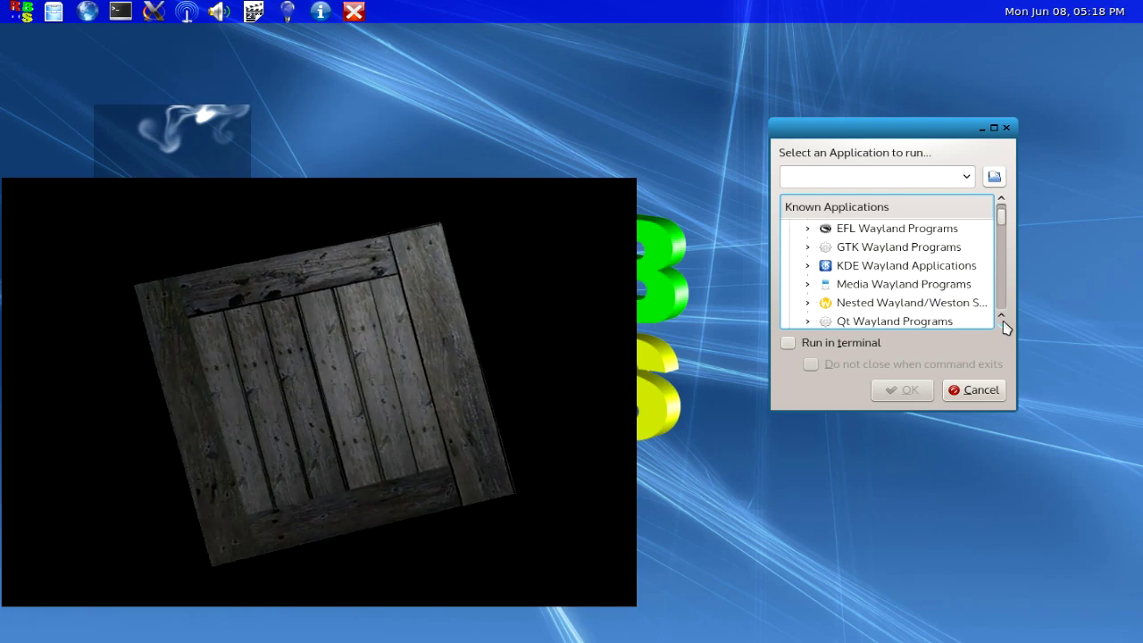
click(1001, 324)
click(1001, 321)
click(1001, 321)
click(1001, 321)
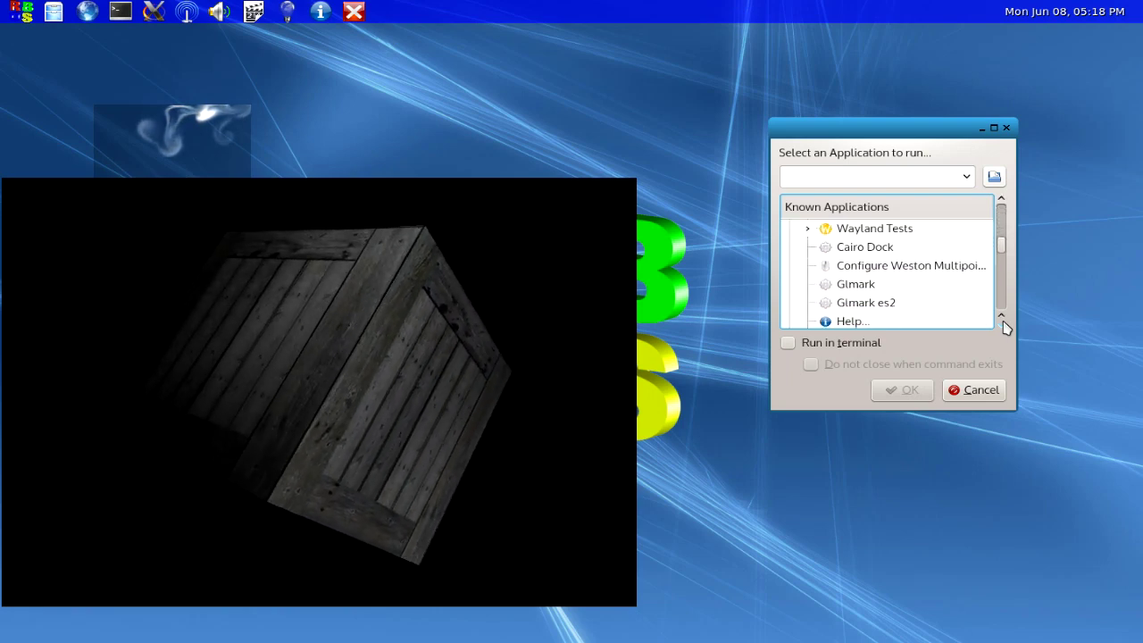
Step: Launch Ephoto from the Graphics group of the application launcher
click(1001, 321)
click(1001, 321)
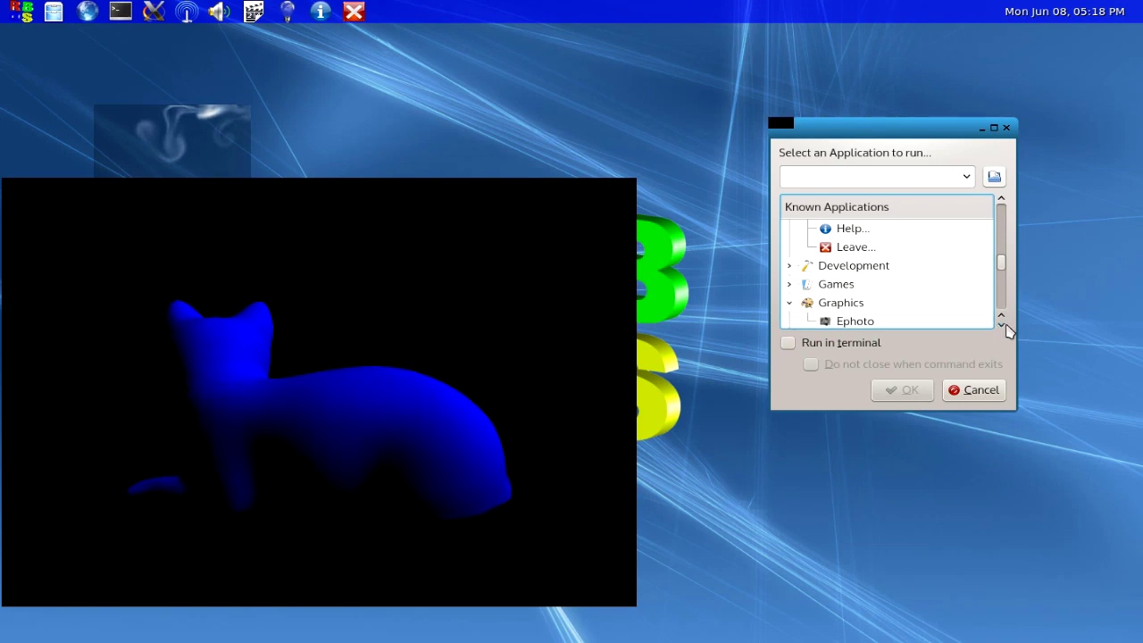
click(1001, 323)
click(1001, 324)
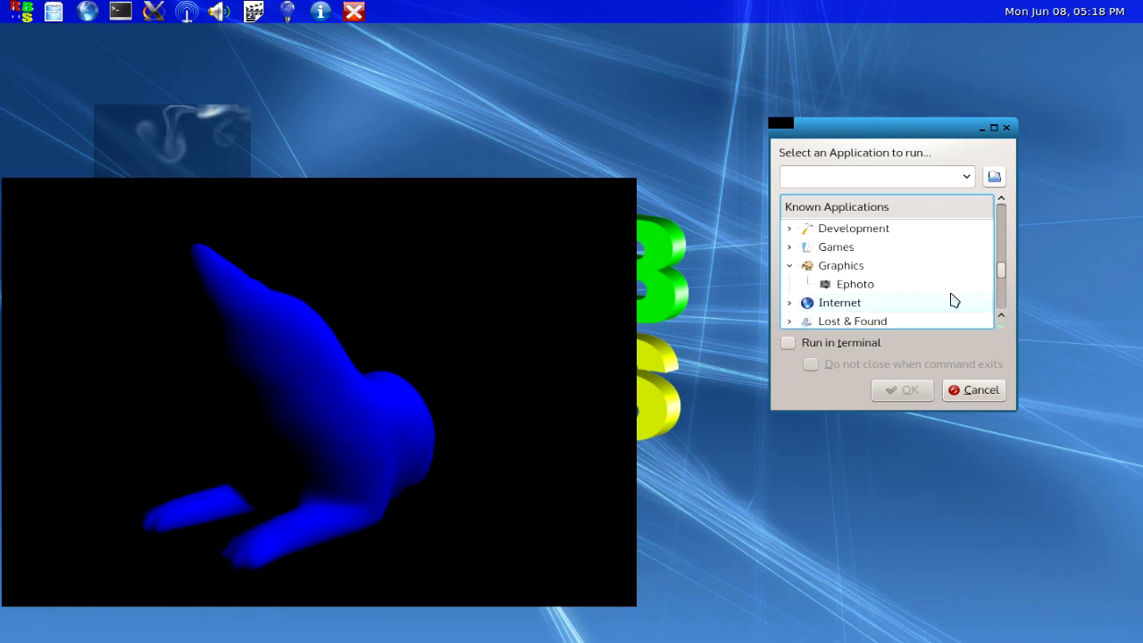
click(855, 283)
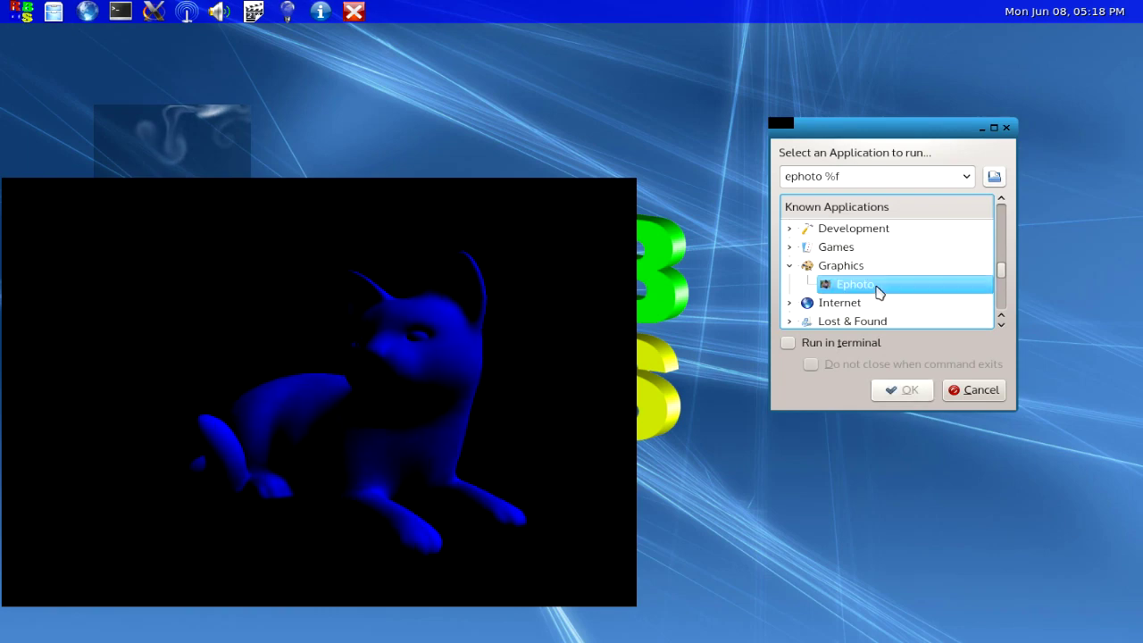
click(911, 398)
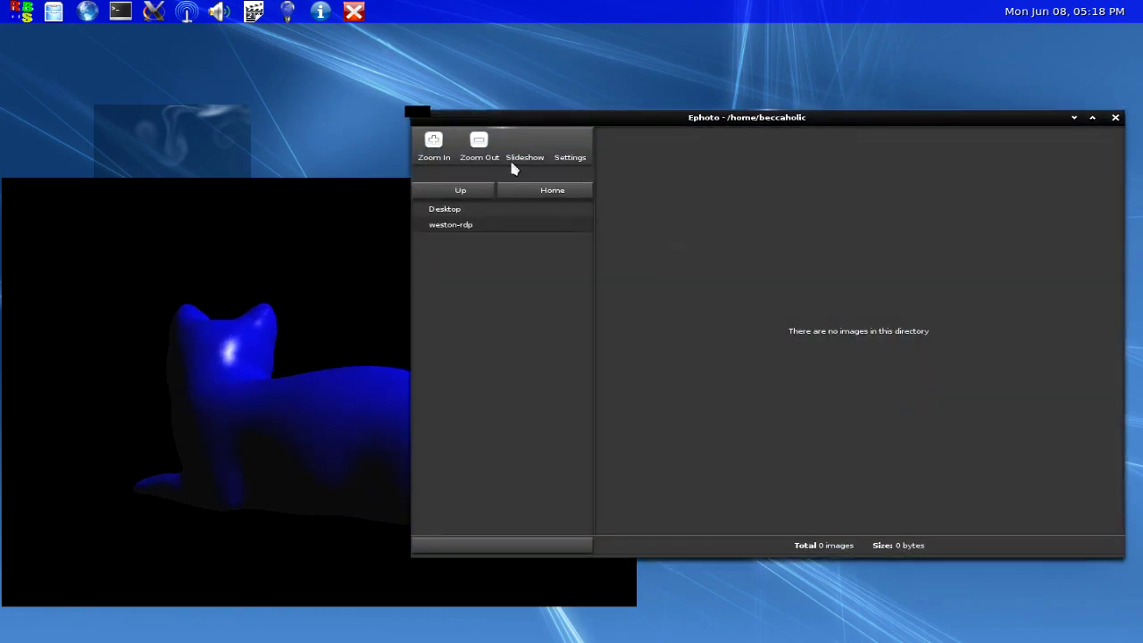
Step: Browse up to the /home directory in Ephoto and back to the home folder, and close the image viewer
click(441, 190)
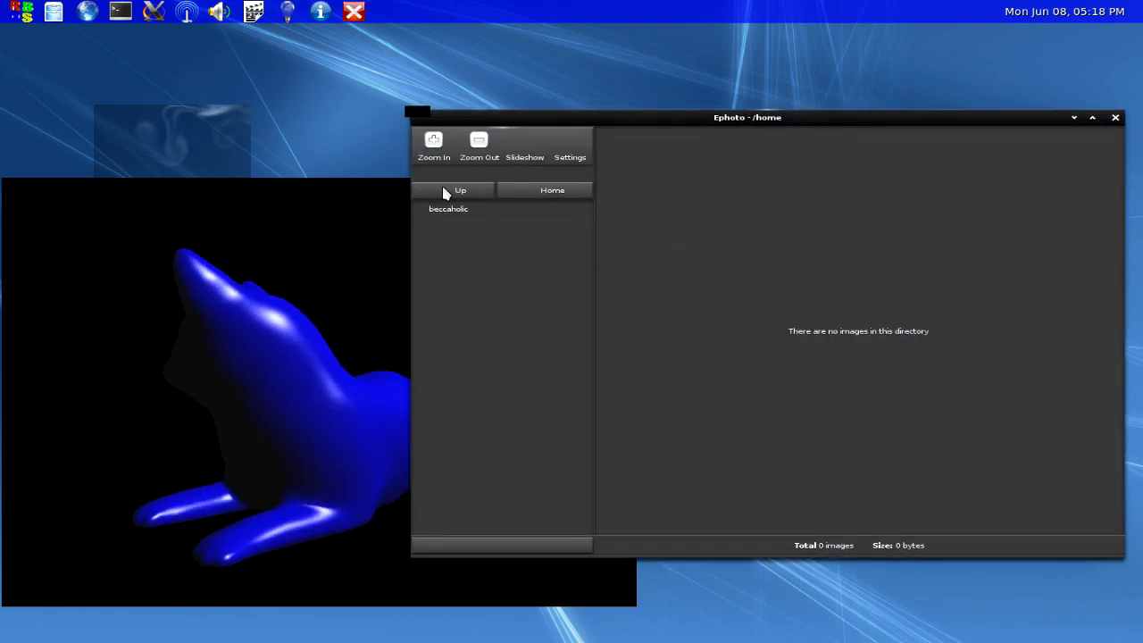
click(528, 194)
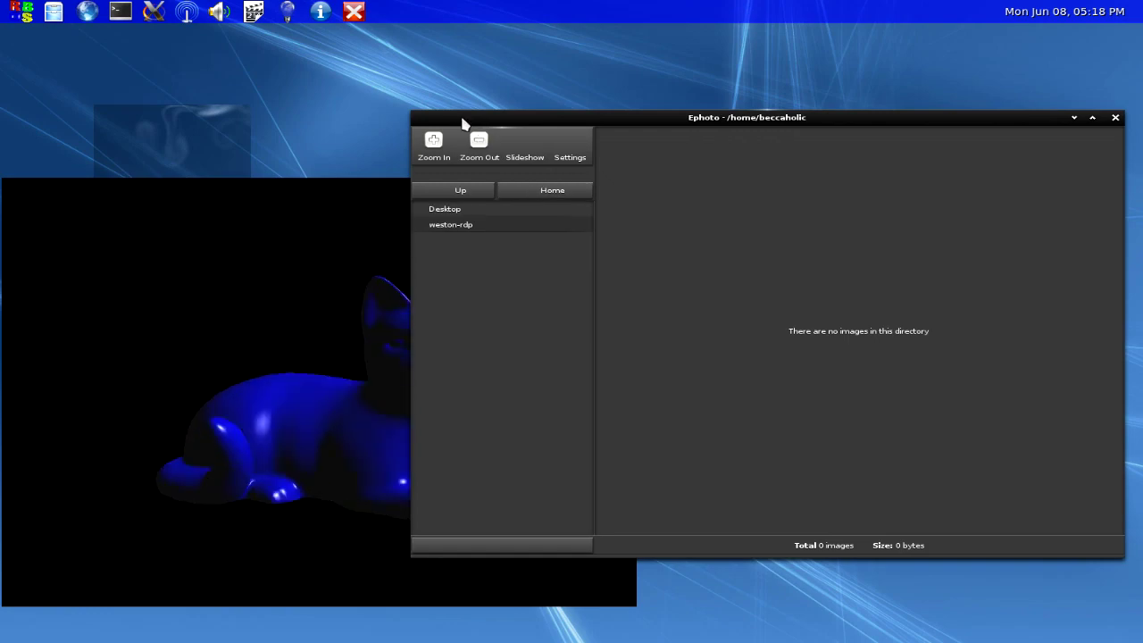
click(1115, 119)
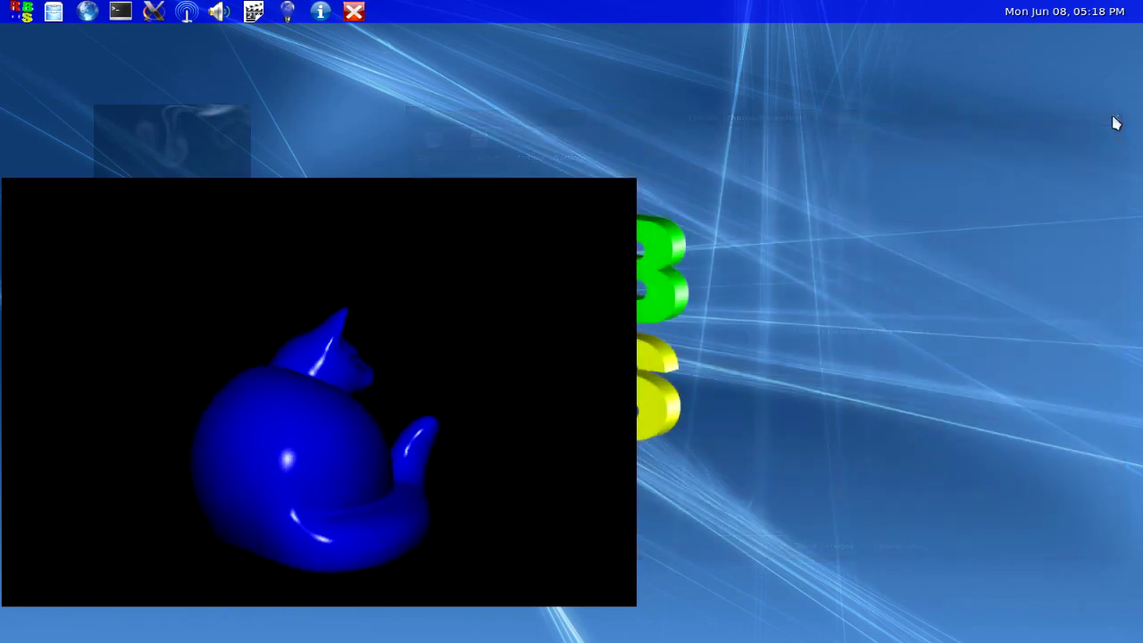
Step: Reopen the application launcher and close the duplicate launcher window
double_click(26, 16)
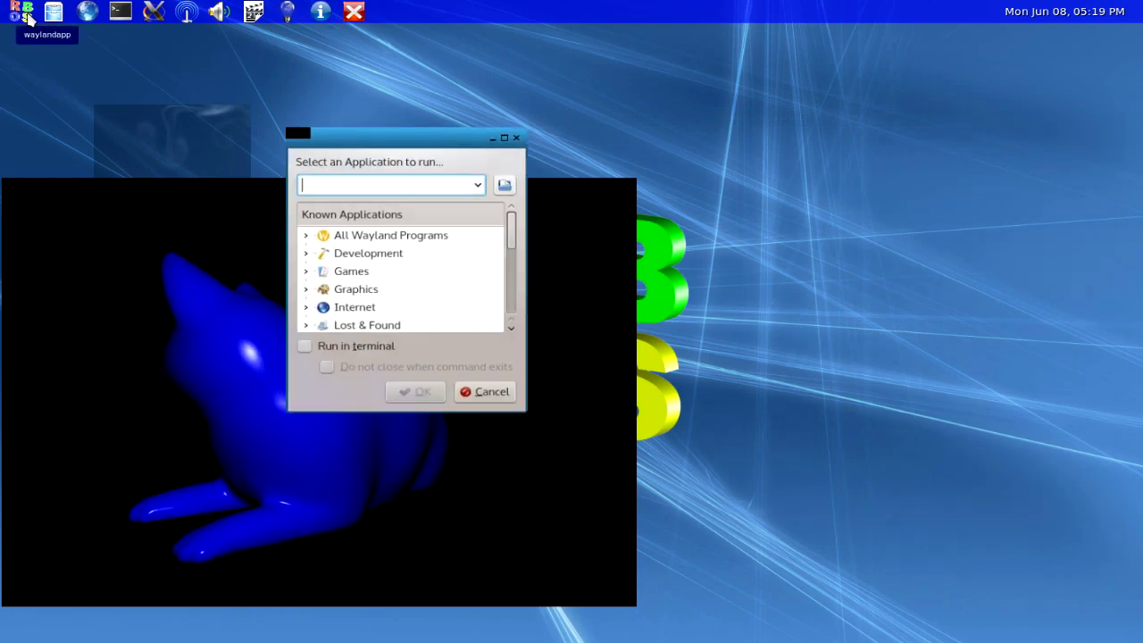
click(518, 134)
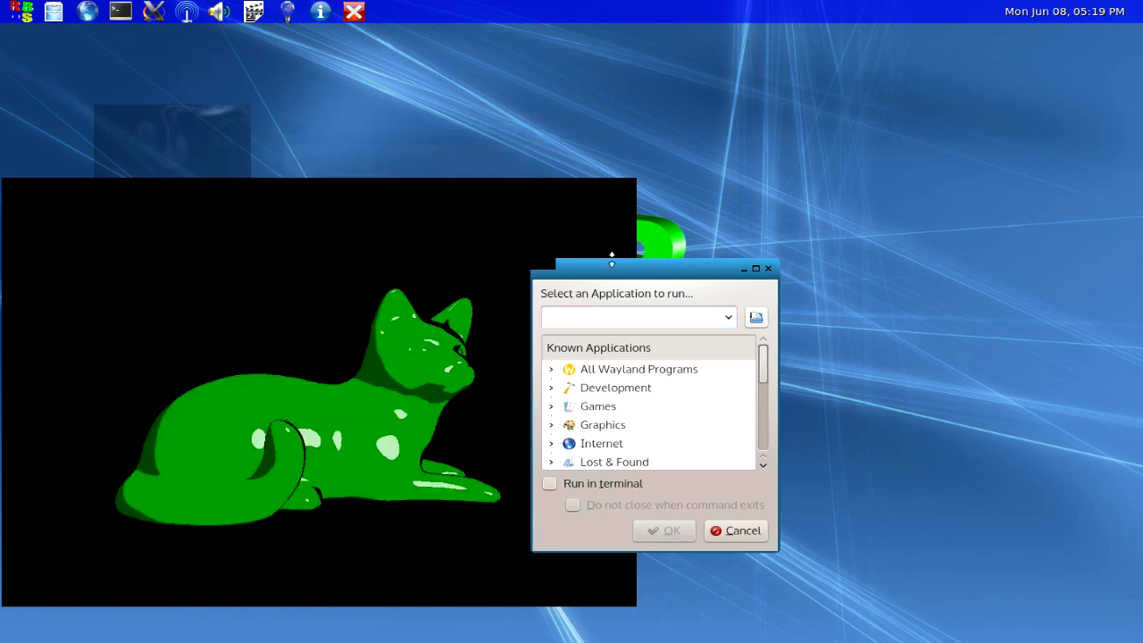